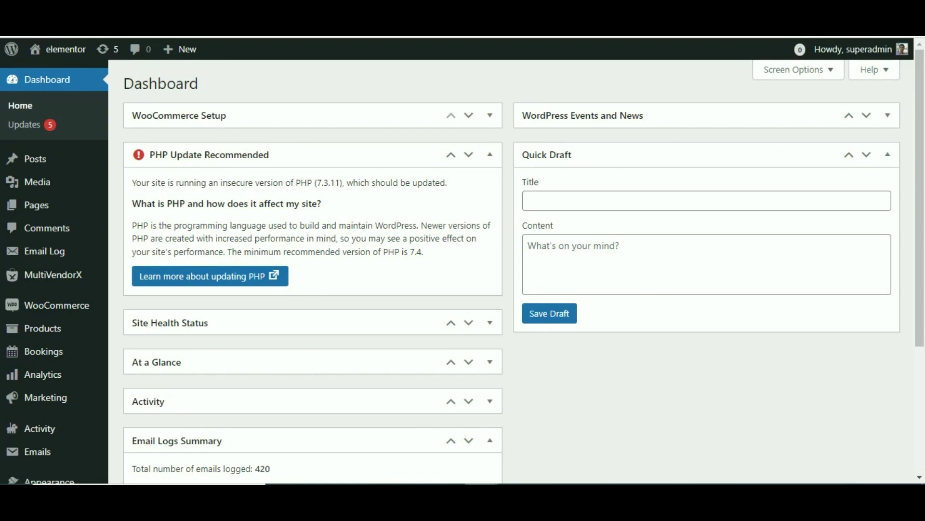
# Step: Turn on Check payments in WooCommerce payment settings and save the changes
pyautogui.scroll(-1, 314, 364)
pyautogui.scroll(1, 313, 363)
pyautogui.moveTo(77, 309)
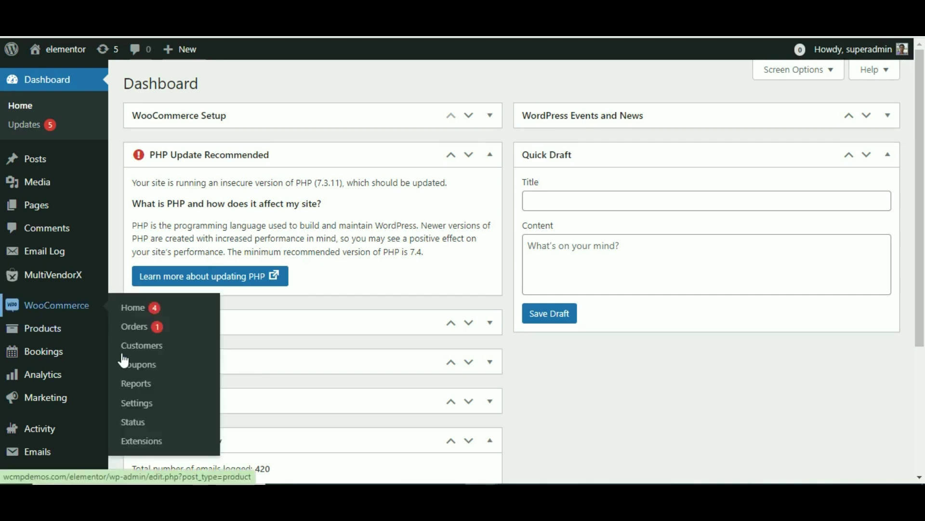
pyautogui.click(137, 408)
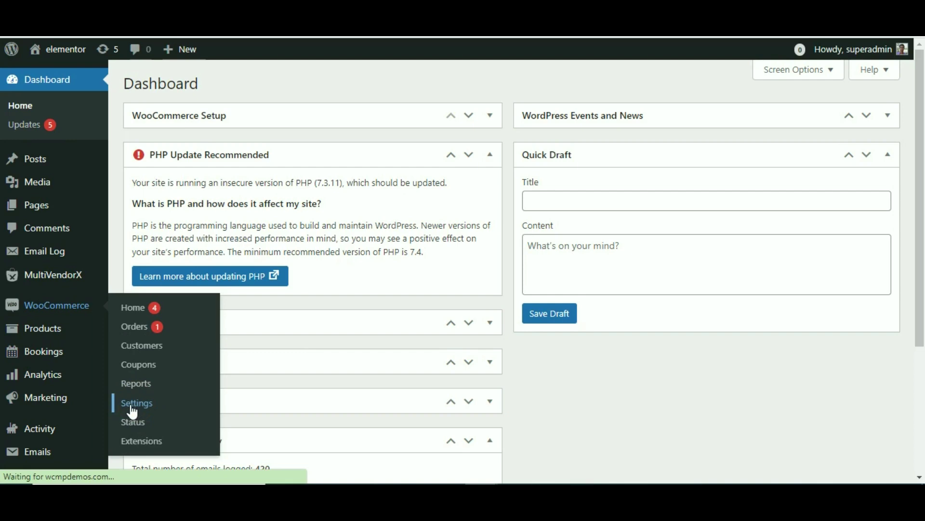
pyautogui.scroll(-3, 314, 224)
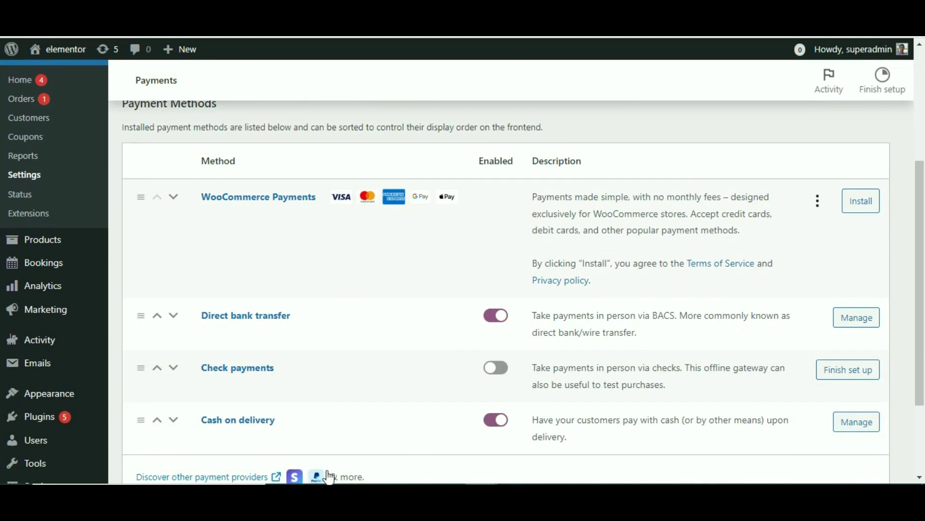
pyautogui.click(495, 378)
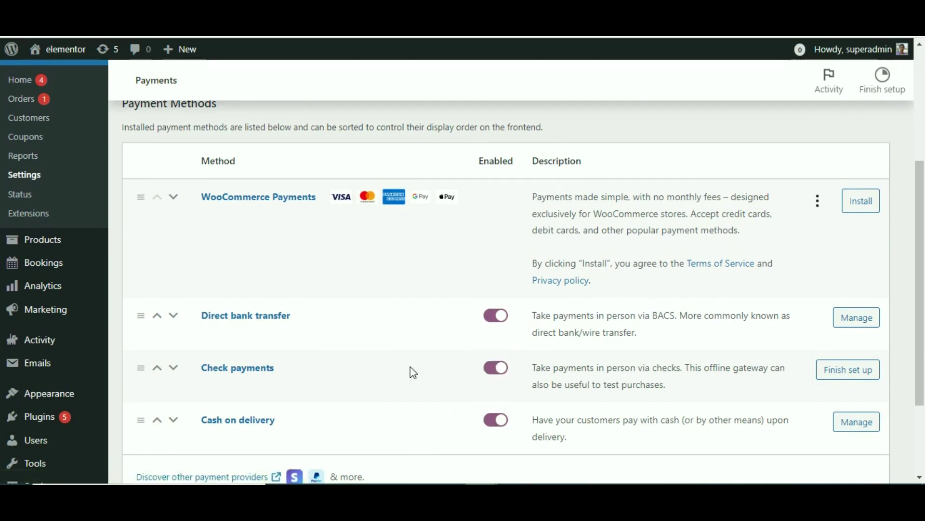
pyautogui.scroll(-3, 448, 372)
pyautogui.click(141, 415)
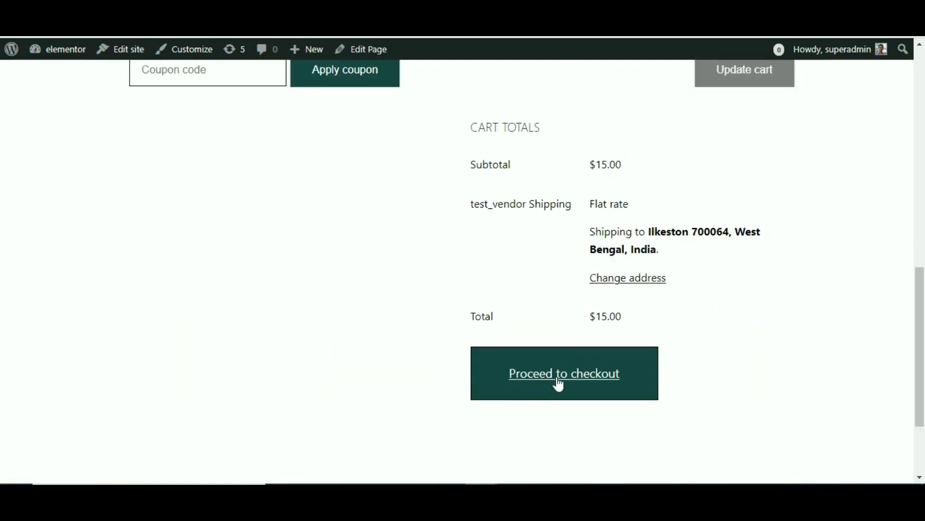
# Step: Check out and place the $15.00 T-Shirt order by direct bank transfer, then review the order-received message
pyautogui.click(558, 384)
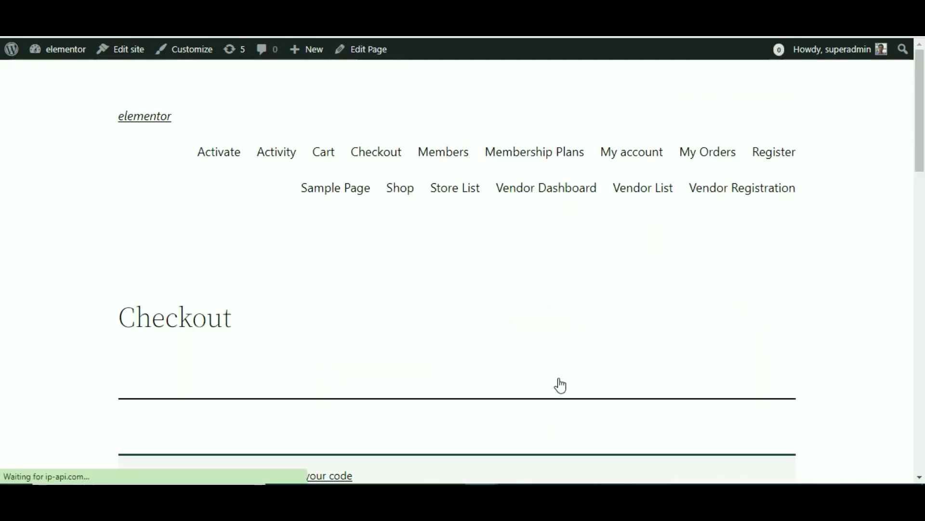
pyautogui.click(623, 264)
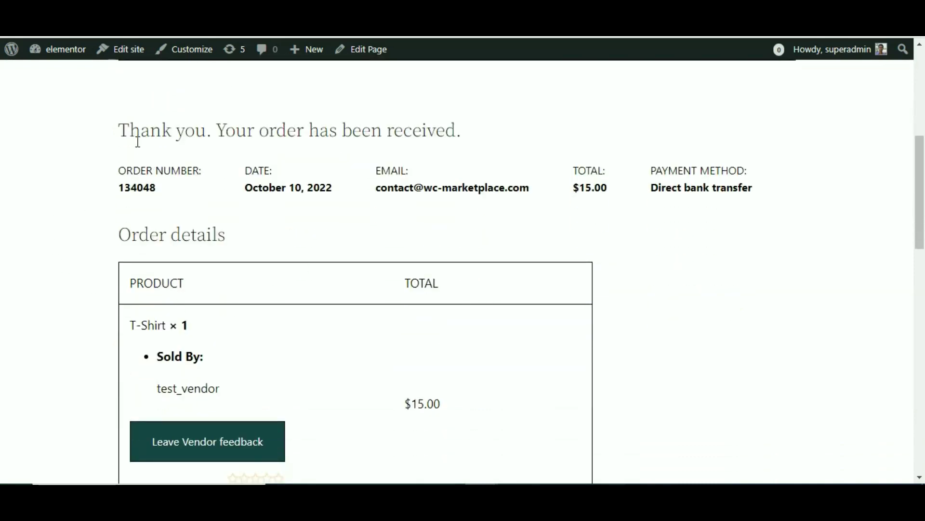
pyautogui.click(122, 127)
pyautogui.moveTo(425, 96); pyautogui.dragTo(486, 131)
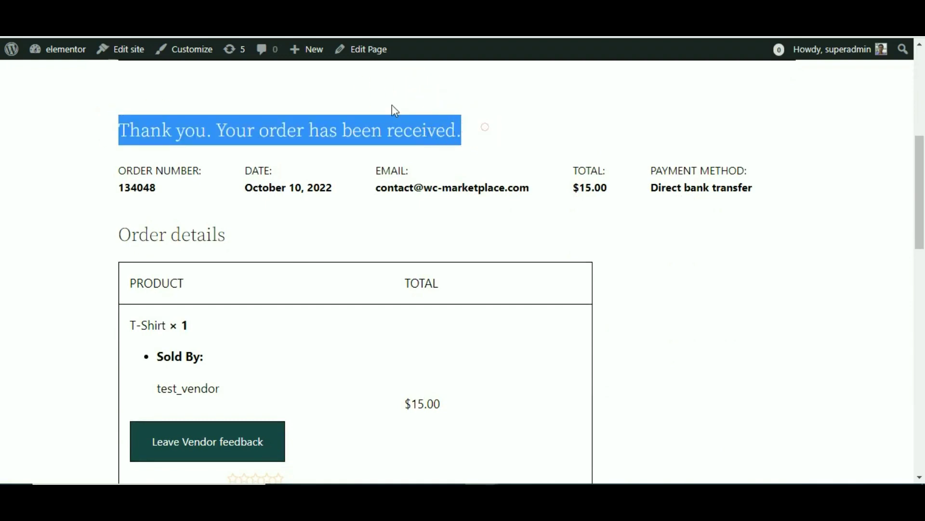
pyautogui.click(660, 295)
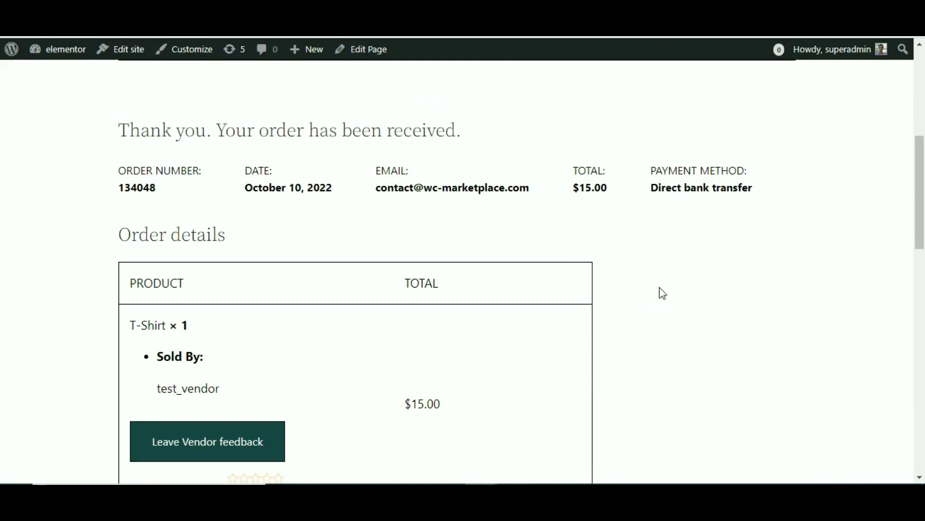
pyautogui.scroll(-3, 412, 222)
# Step: Scroll back up the MultiVendorX commission list and return to the admin Dashboard
pyautogui.scroll(4, 412, 242)
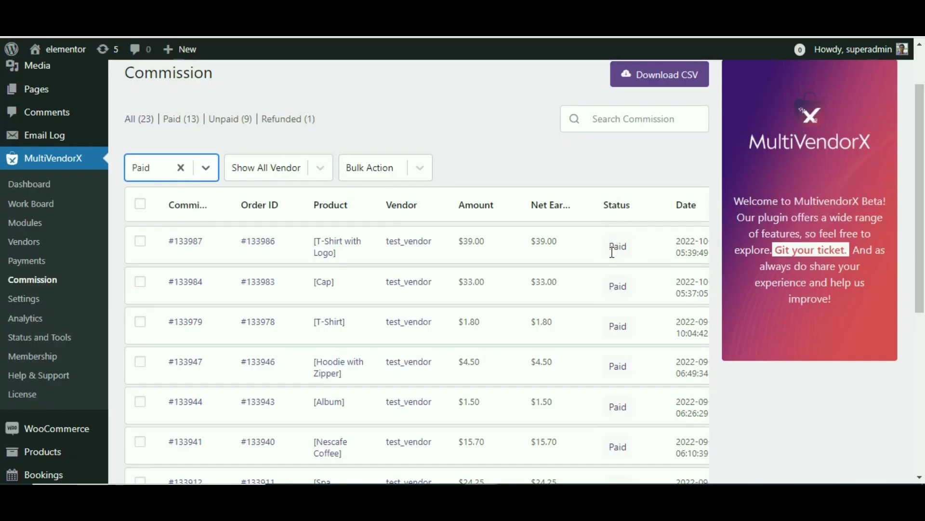
pyautogui.scroll(2, 483, 335)
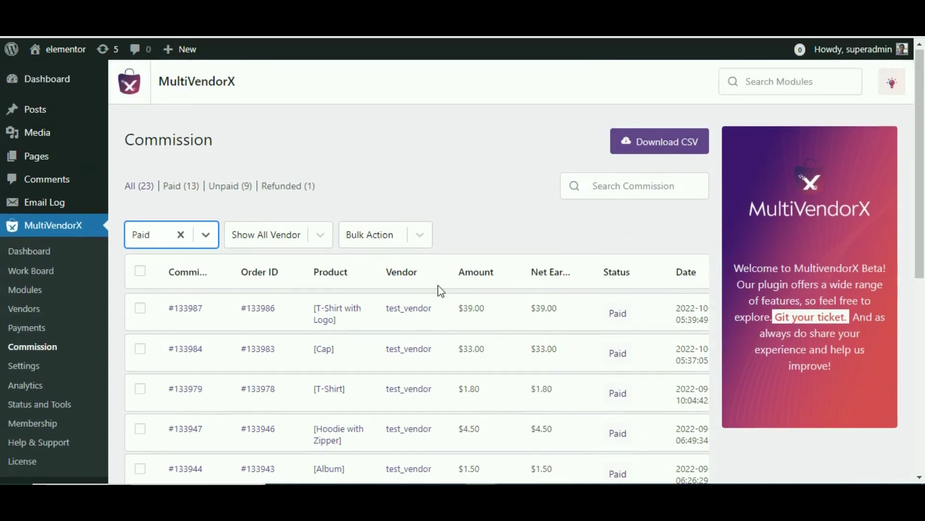
pyautogui.click(51, 81)
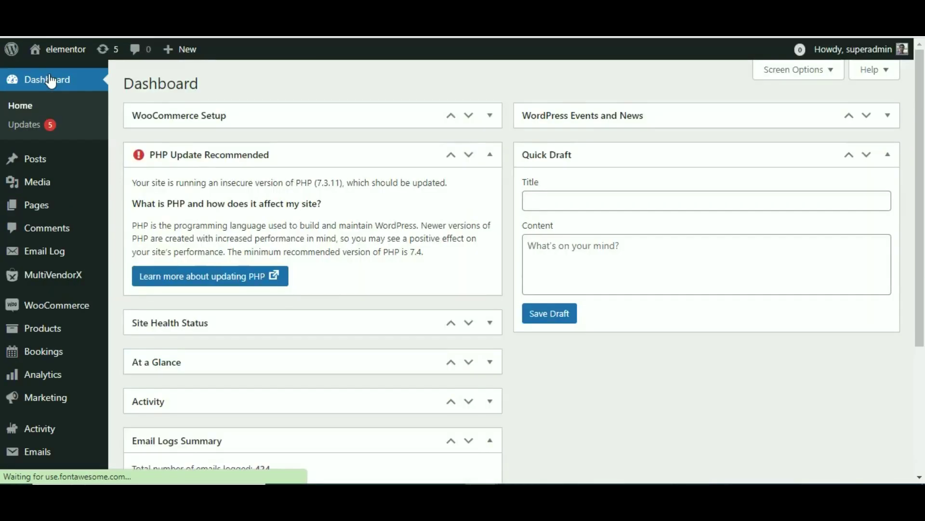
# Step: Open the MultiVendorX Modules page and locate the Payment section
pyautogui.moveTo(53, 275)
pyautogui.click(159, 279)
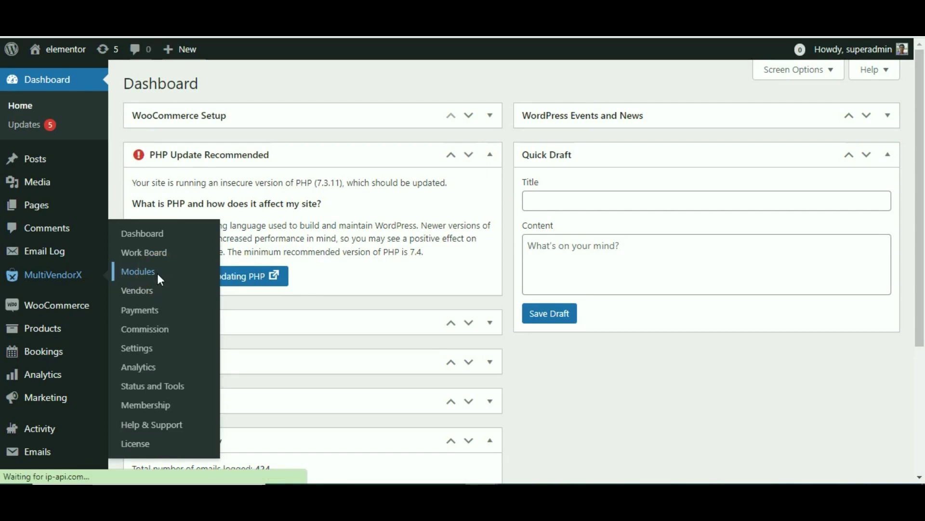
pyautogui.scroll(-20, 415, 264)
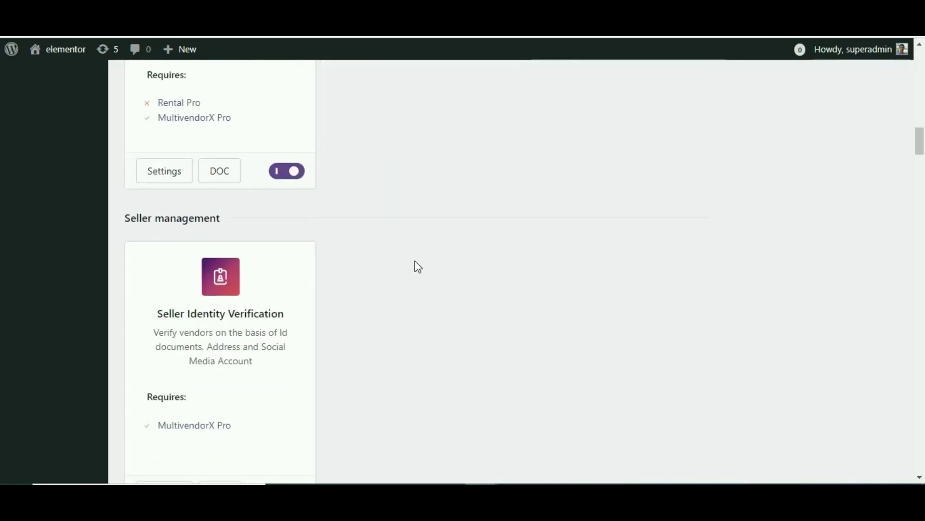
pyautogui.scroll(-7, 415, 260)
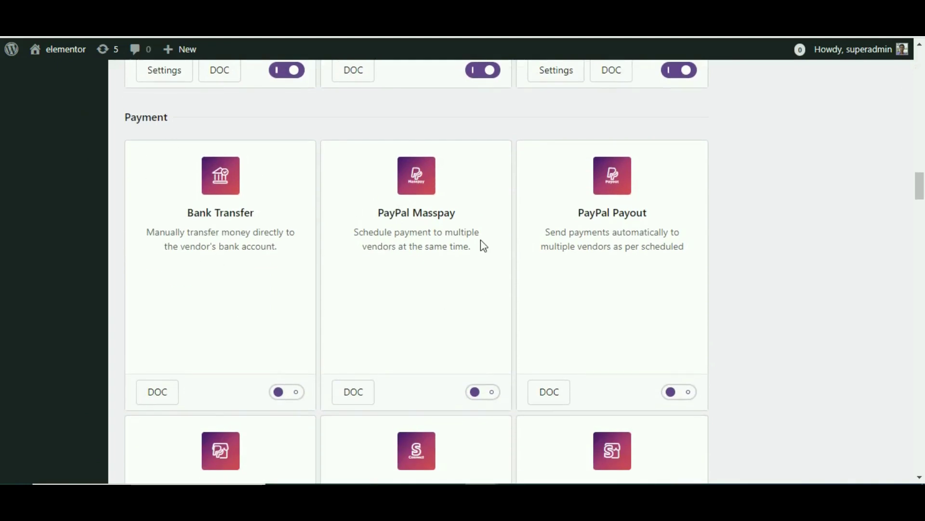
pyautogui.scroll(-3, 404, 389)
pyautogui.scroll(3, 395, 388)
pyautogui.moveTo(124, 119); pyautogui.dragTo(186, 121)
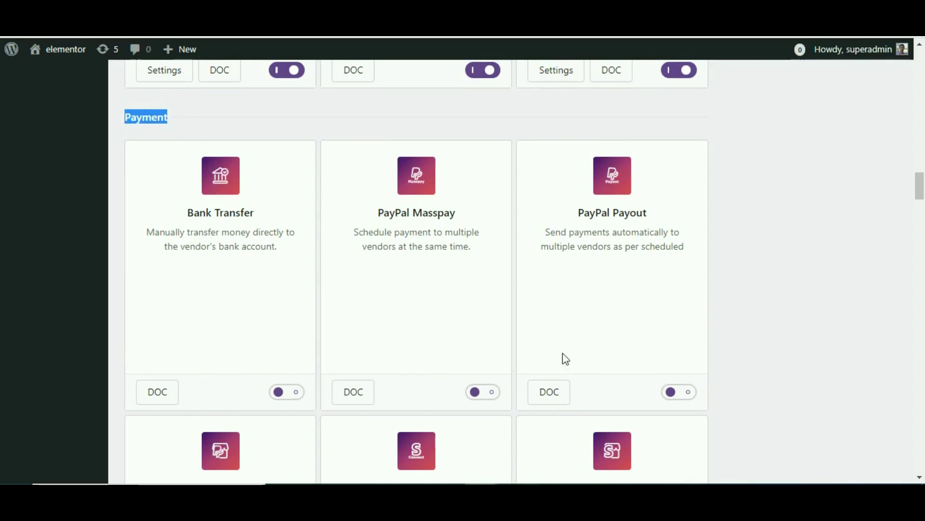
pyautogui.scroll(-3, 559, 355)
pyautogui.scroll(3, 622, 323)
pyautogui.scroll(-3, 624, 327)
pyautogui.scroll(2, 535, 289)
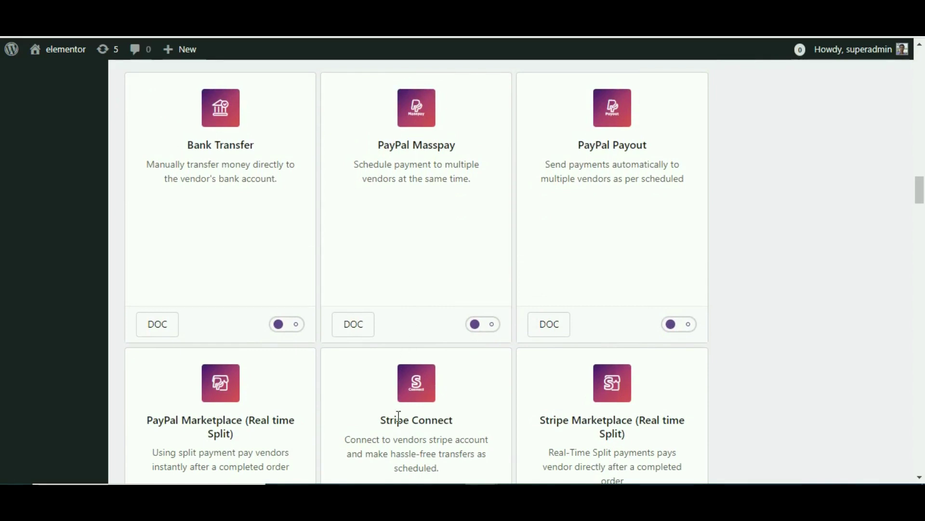
# Step: Turn on the PayPal Masspay, PayPal Payout and Stripe Connect modules
pyautogui.click(490, 331)
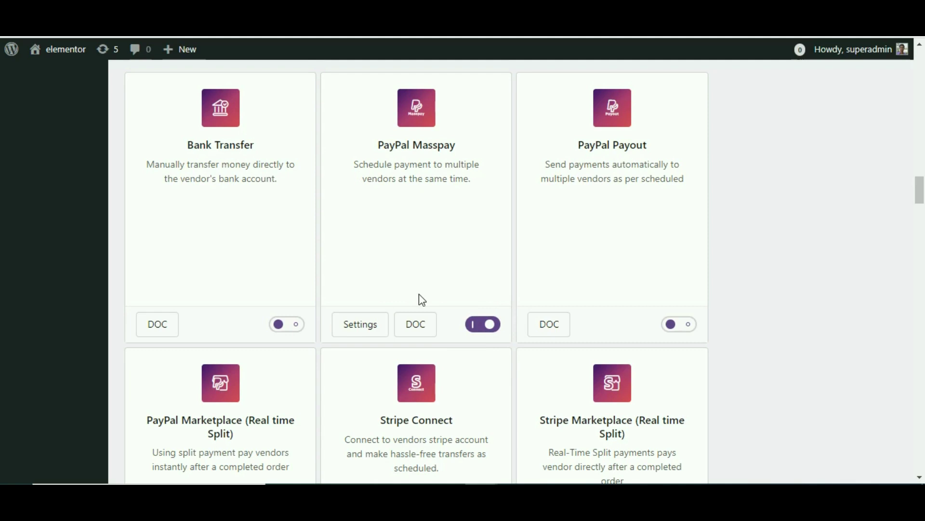
pyautogui.click(679, 333)
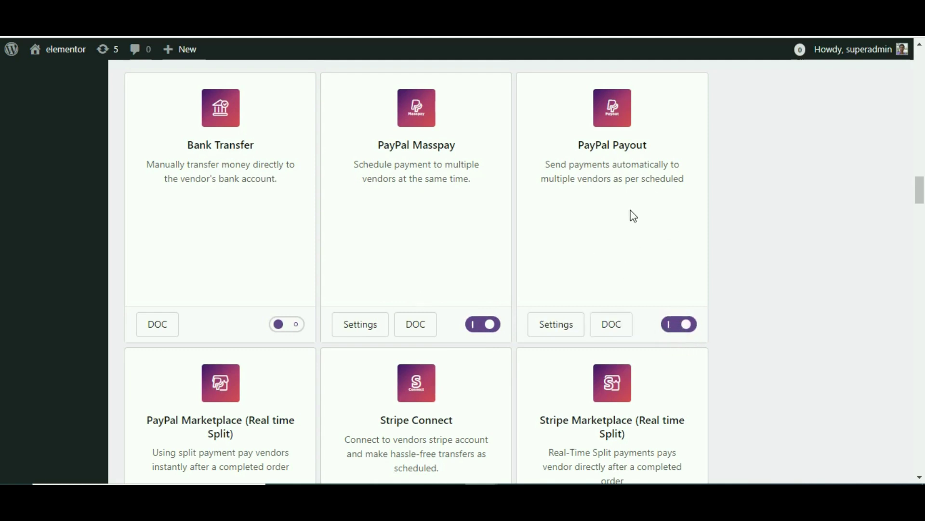
pyautogui.scroll(-5, 632, 215)
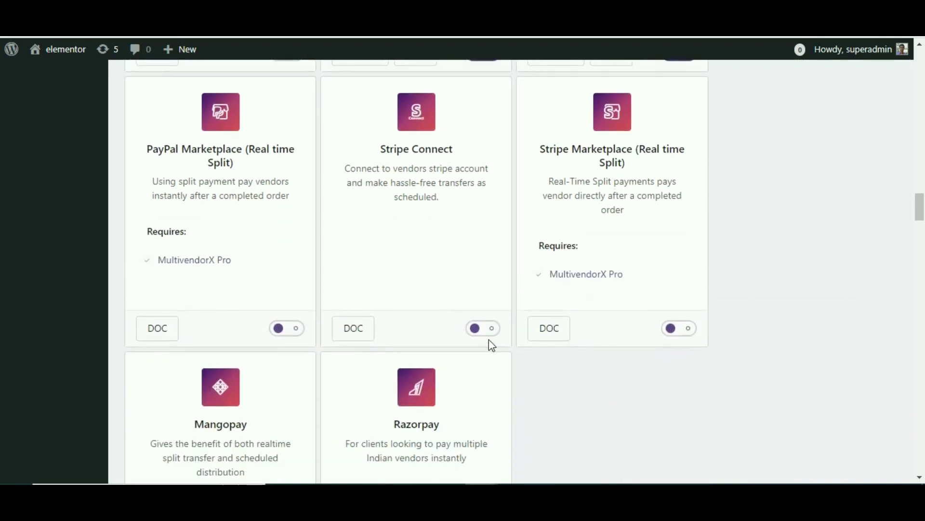
pyautogui.click(488, 331)
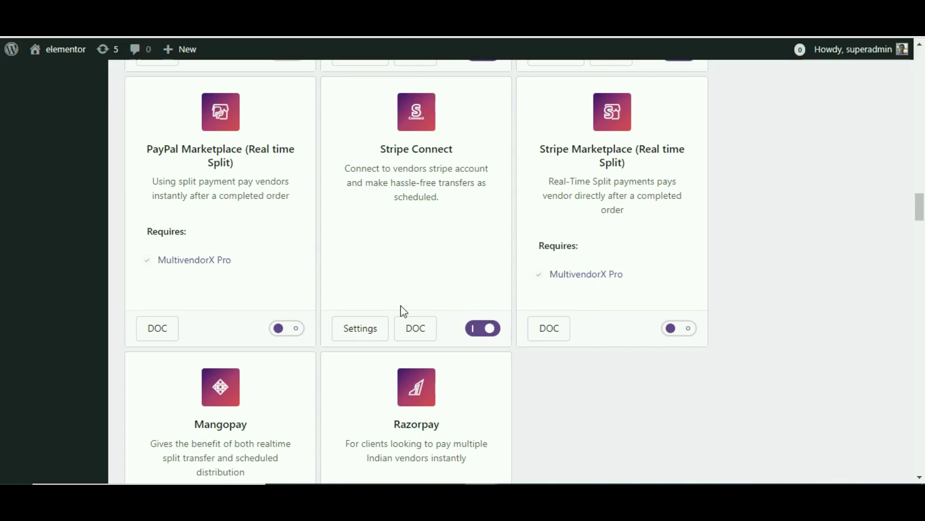
# Step: Note the Razorpay Split Payment requirement and enable the Bank Transfer module
pyautogui.scroll(-4, 404, 311)
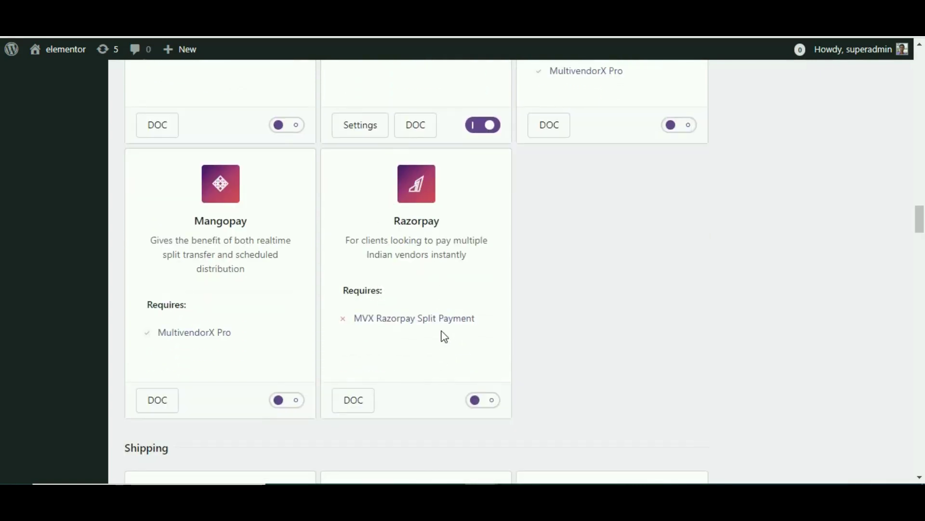
pyautogui.moveTo(351, 319); pyautogui.dragTo(490, 321)
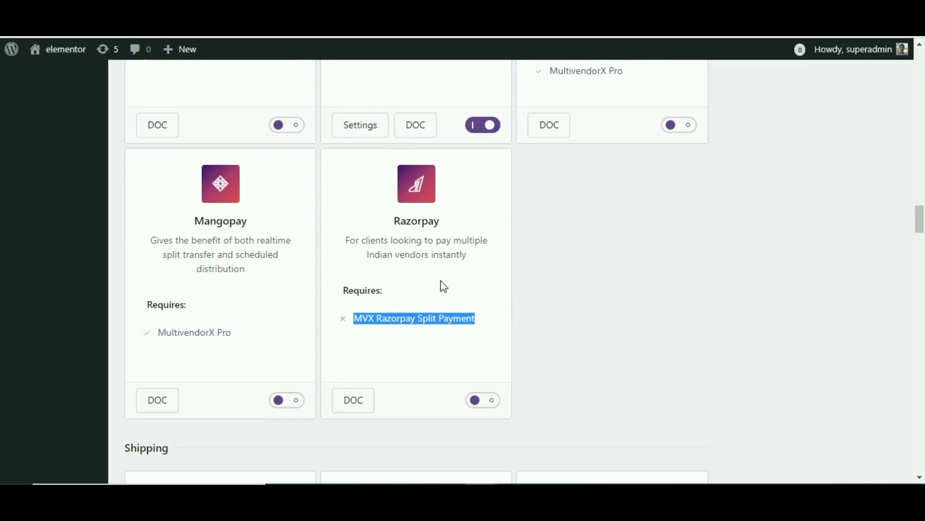
pyautogui.scroll(2, 360, 327)
pyautogui.scroll(7, 358, 325)
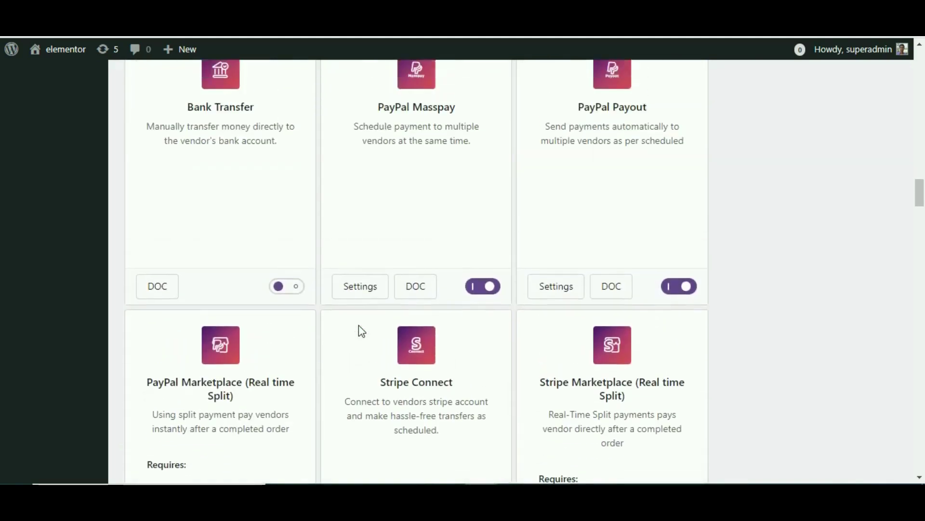
pyautogui.click(291, 393)
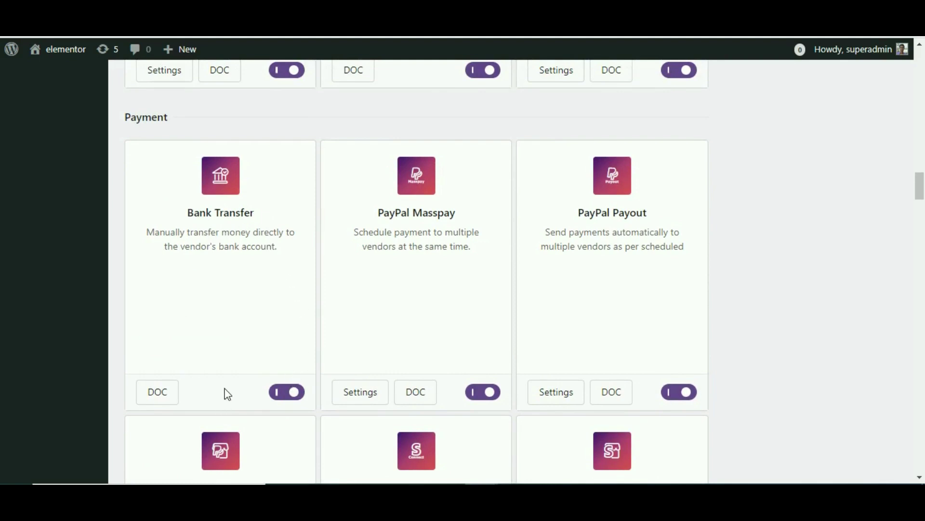
pyautogui.scroll(4, 227, 386)
# Step: Scroll to the top of the page and look over the Gateway Value label
pyautogui.scroll(3, 228, 378)
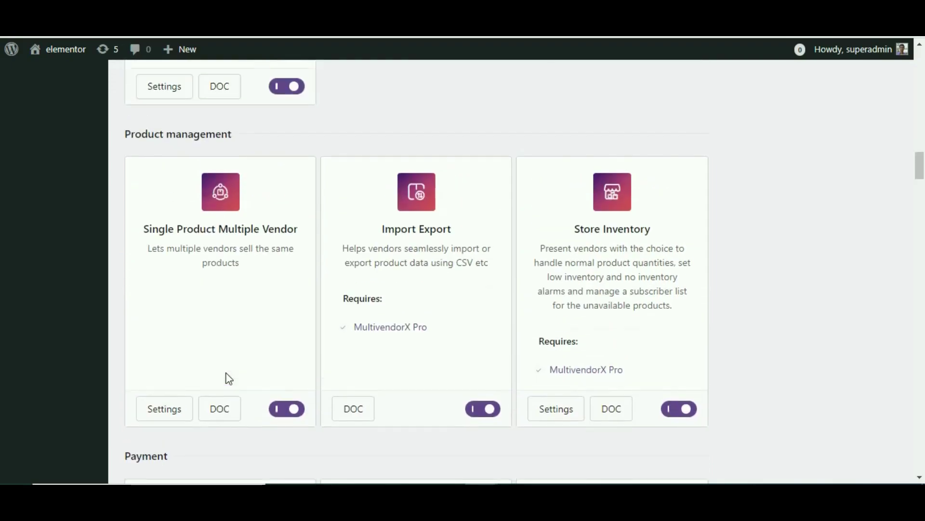
pyautogui.scroll(20, 229, 379)
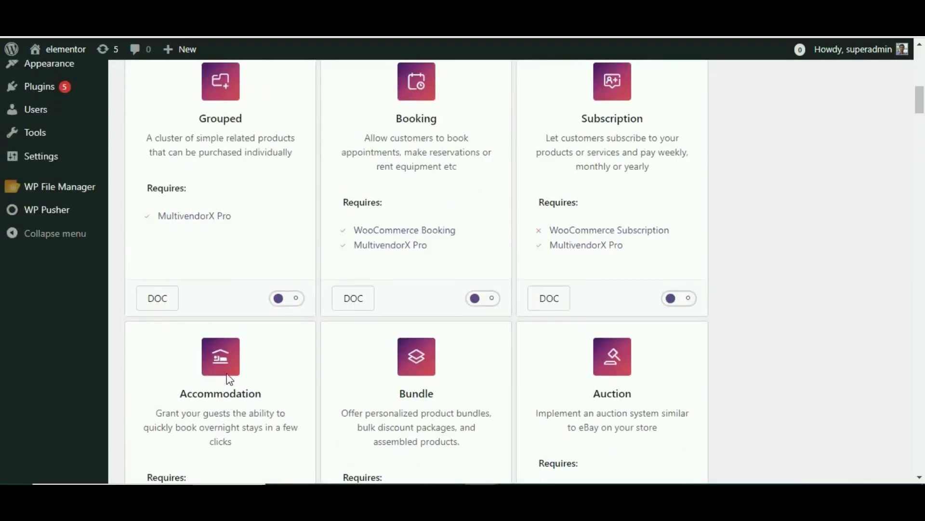
pyautogui.scroll(5, 227, 378)
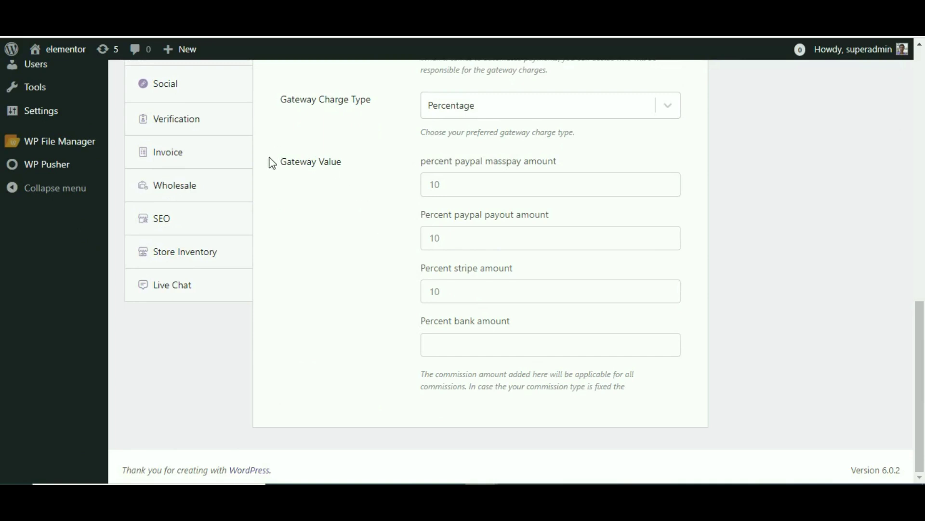
pyautogui.moveTo(279, 161); pyautogui.dragTo(347, 171)
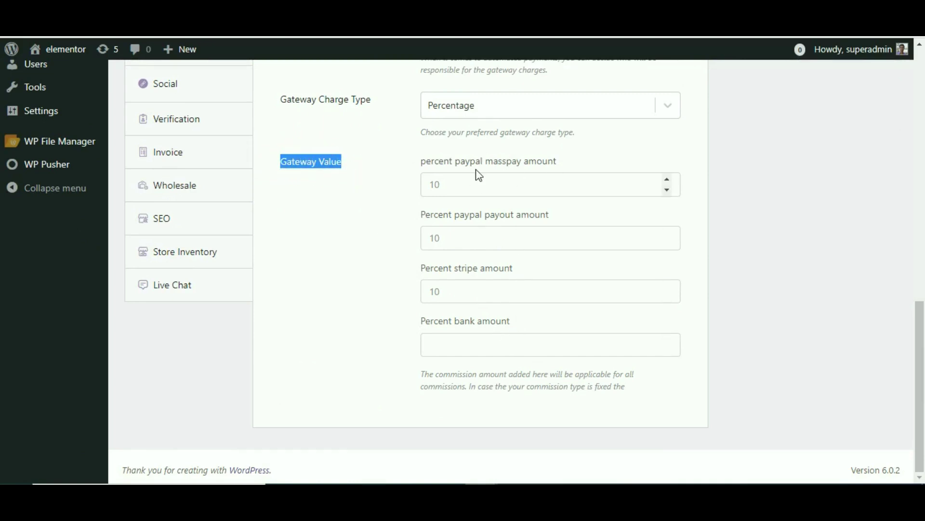
pyautogui.click(412, 163)
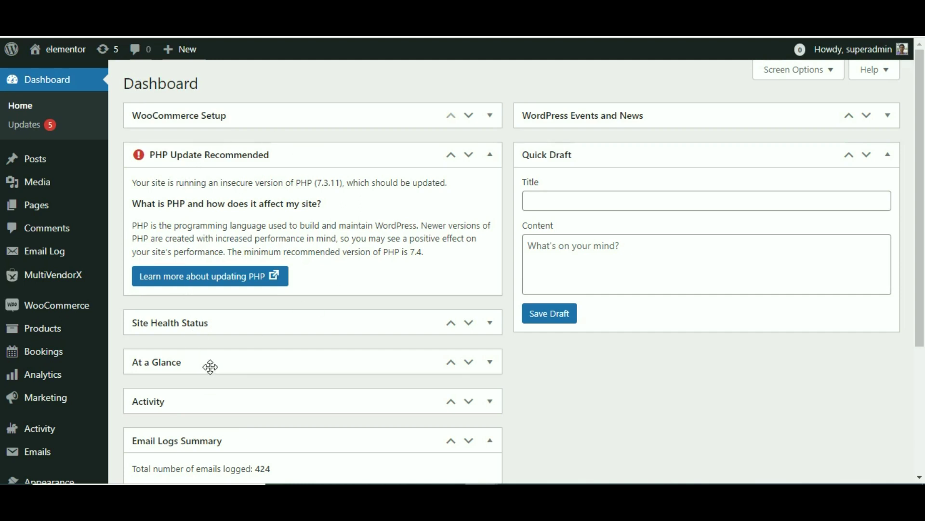
# Step: Open MultiVendorX Settings on the Commissions tab and review the Revenue Sharing Mode option
pyautogui.moveTo(66, 280)
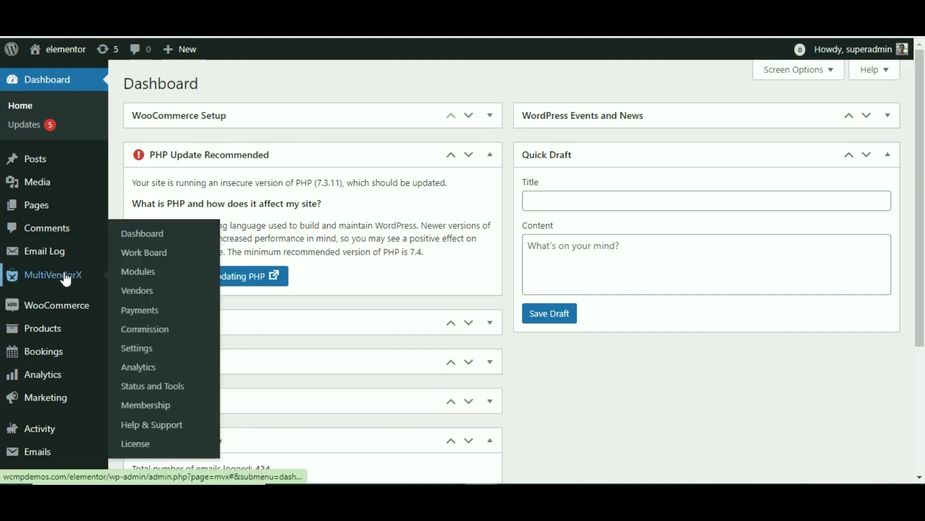
pyautogui.click(131, 356)
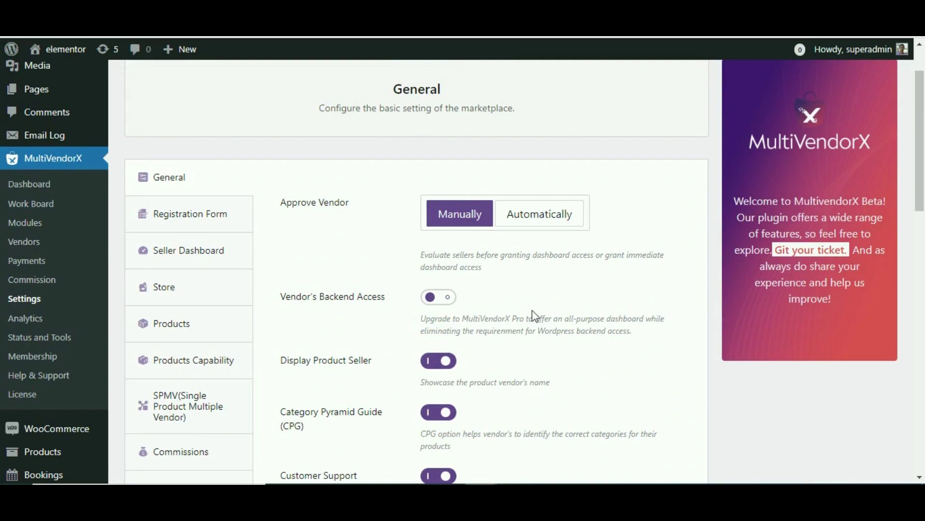
pyautogui.scroll(-4, 532, 310)
pyautogui.click(189, 257)
pyautogui.scroll(3, 308, 307)
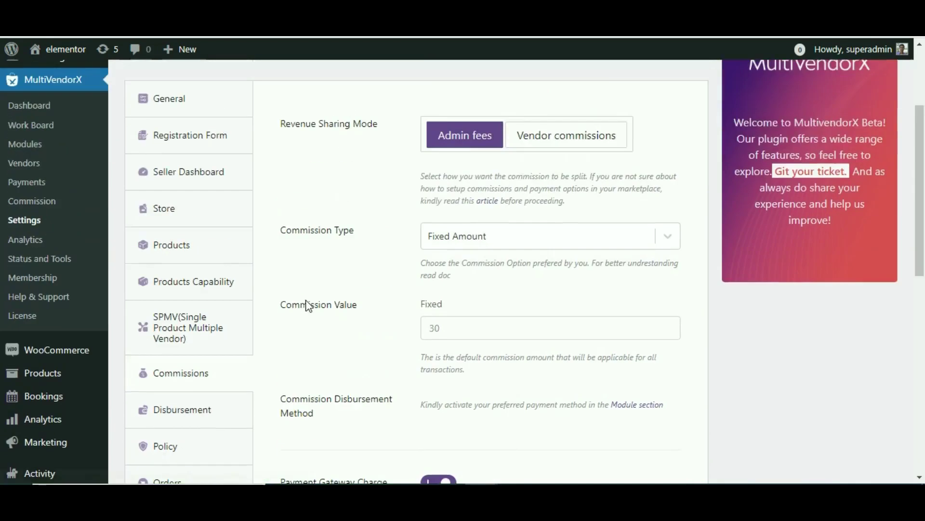
pyautogui.scroll(1, 309, 306)
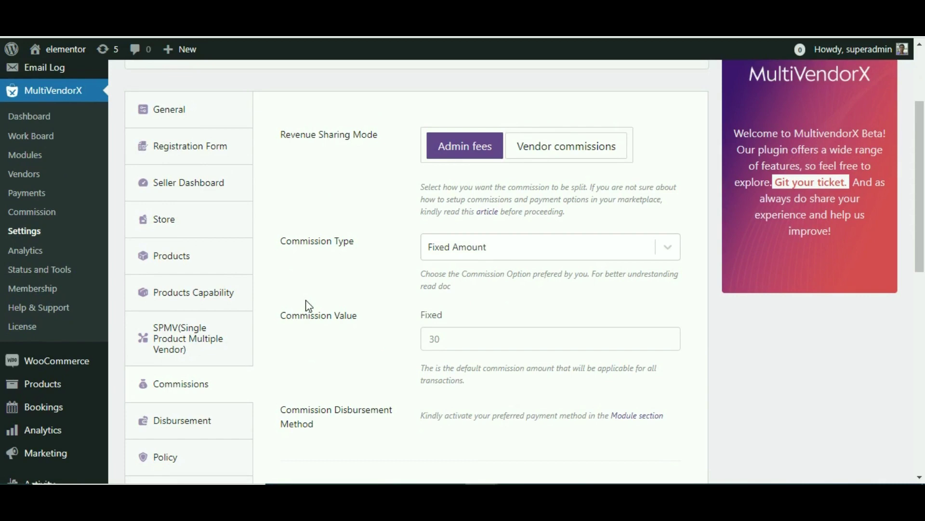
pyautogui.scroll(3, 309, 303)
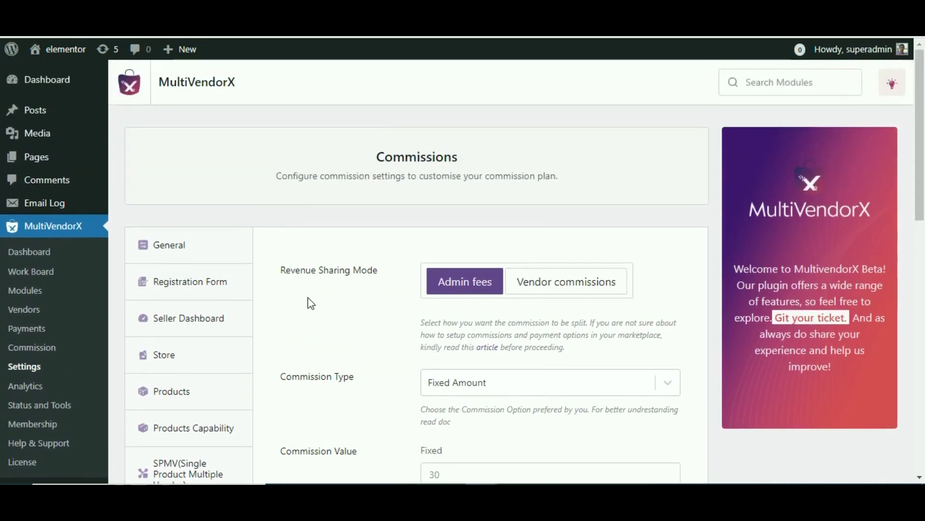
pyautogui.scroll(-1, 308, 297)
pyautogui.moveTo(274, 201); pyautogui.dragTo(355, 208)
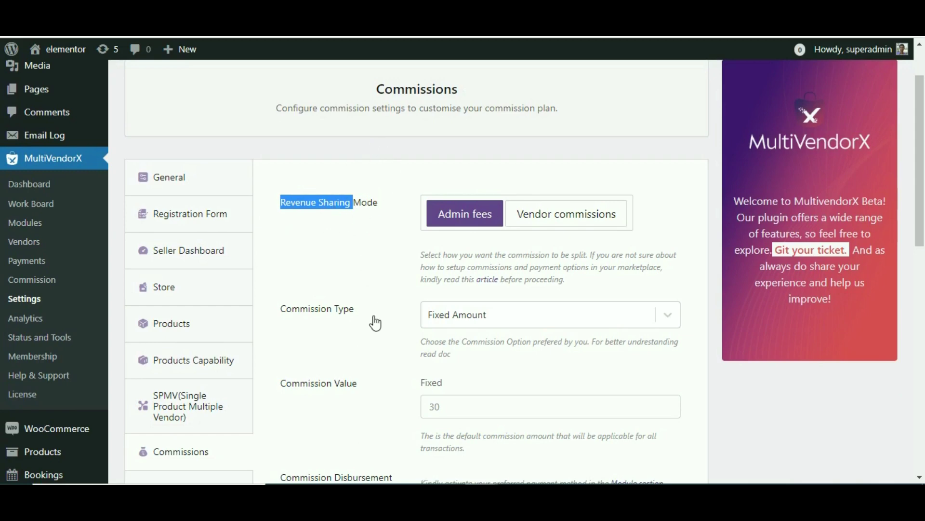
pyautogui.scroll(-3, 394, 400)
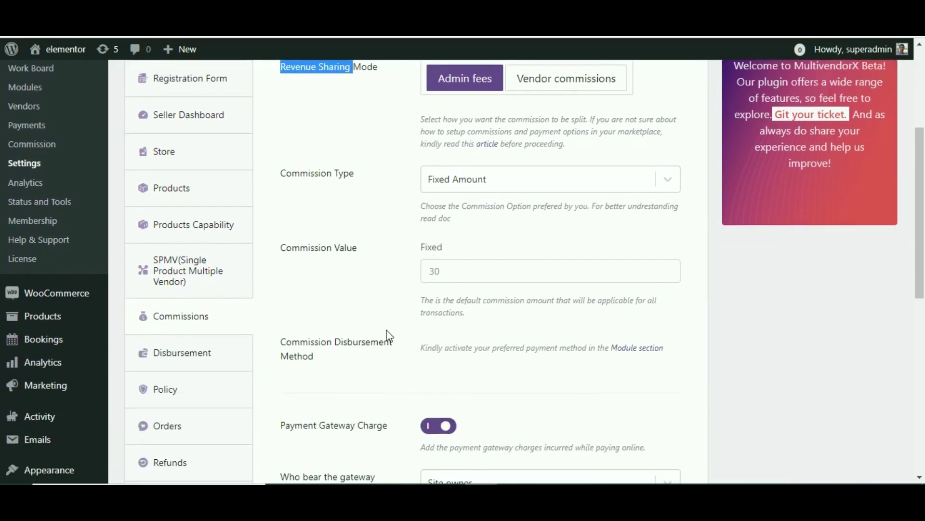
pyautogui.scroll(3, 400, 308)
pyautogui.click(796, 421)
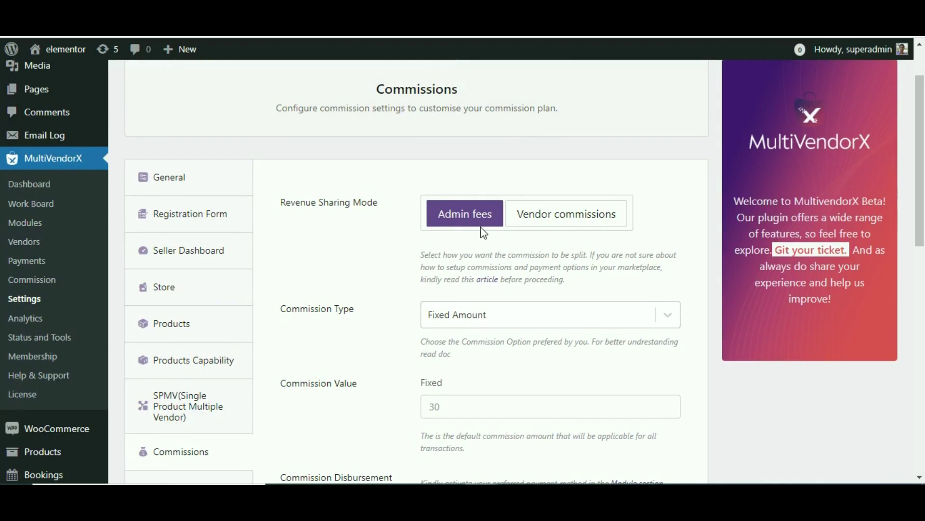
# Step: Find the Payment Gateway Charge option, read its explanation, and toggle the setting
pyautogui.scroll(-2, 483, 233)
pyautogui.scroll(-2, 483, 233)
pyautogui.scroll(4, 482, 232)
pyautogui.scroll(-2, 488, 254)
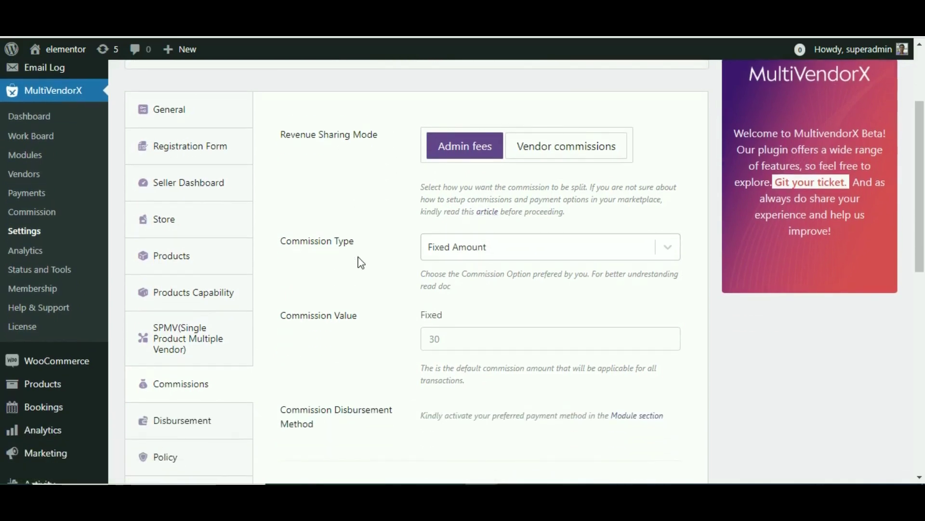
pyautogui.scroll(-8, 408, 333)
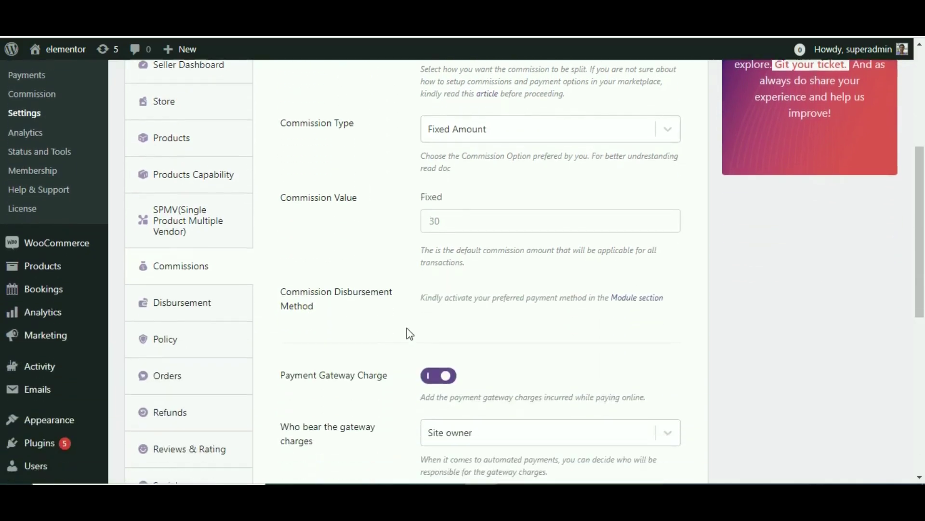
pyautogui.scroll(-3, 407, 327)
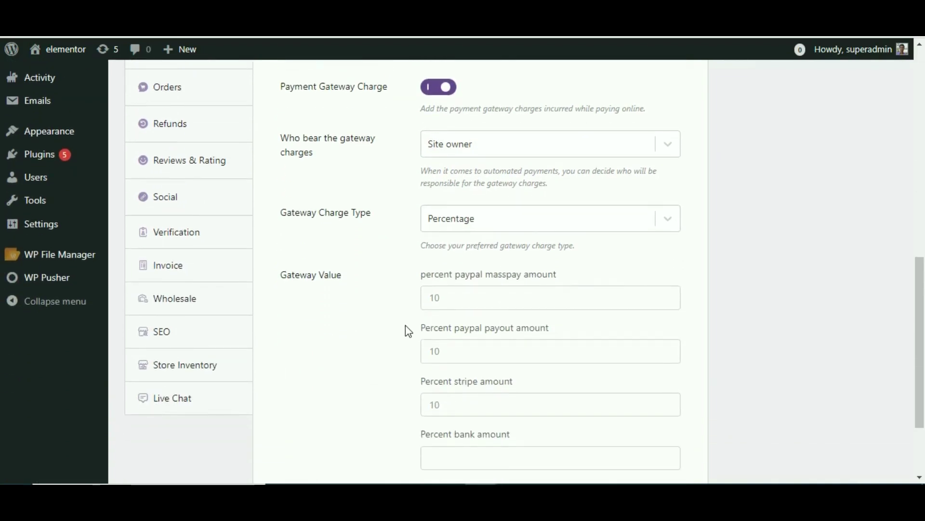
pyautogui.click(291, 91)
pyautogui.moveTo(291, 91); pyautogui.dragTo(373, 91)
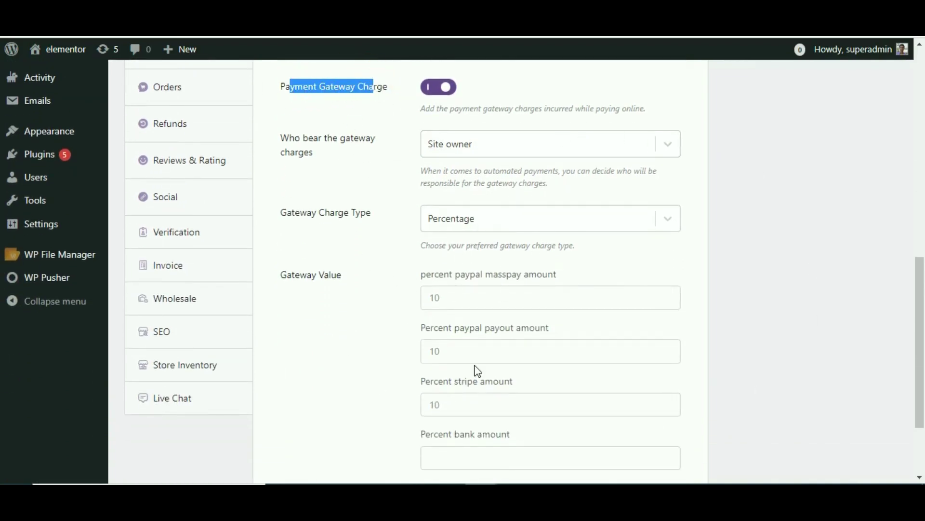
pyautogui.click(876, 260)
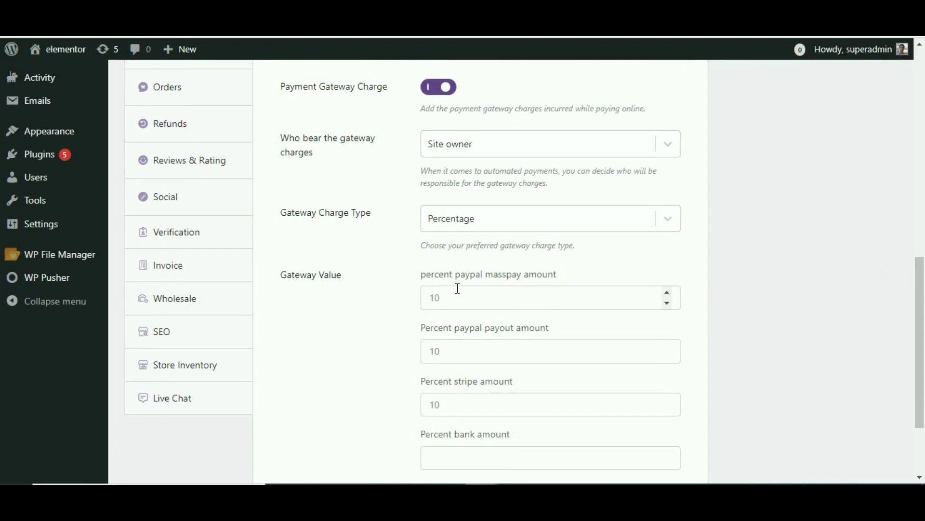
pyautogui.scroll(1, 458, 288)
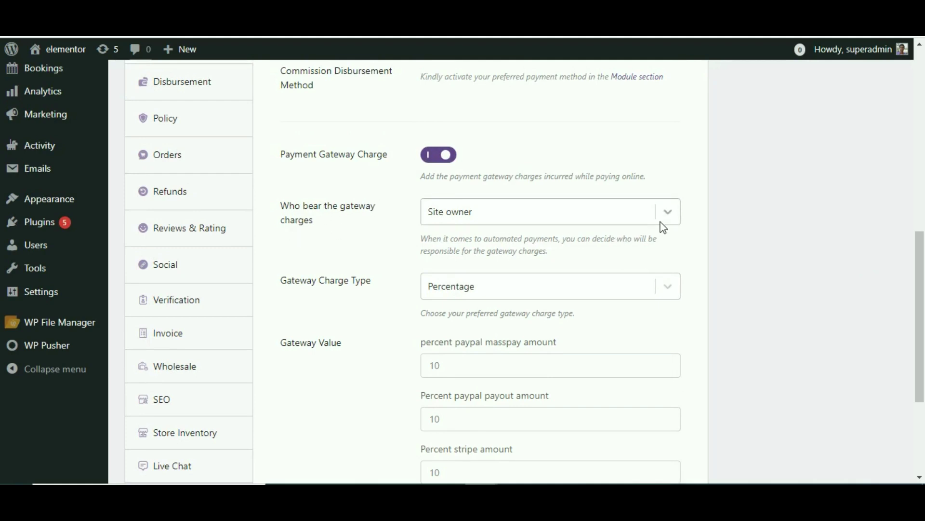
pyautogui.moveTo(279, 154); pyautogui.dragTo(379, 155)
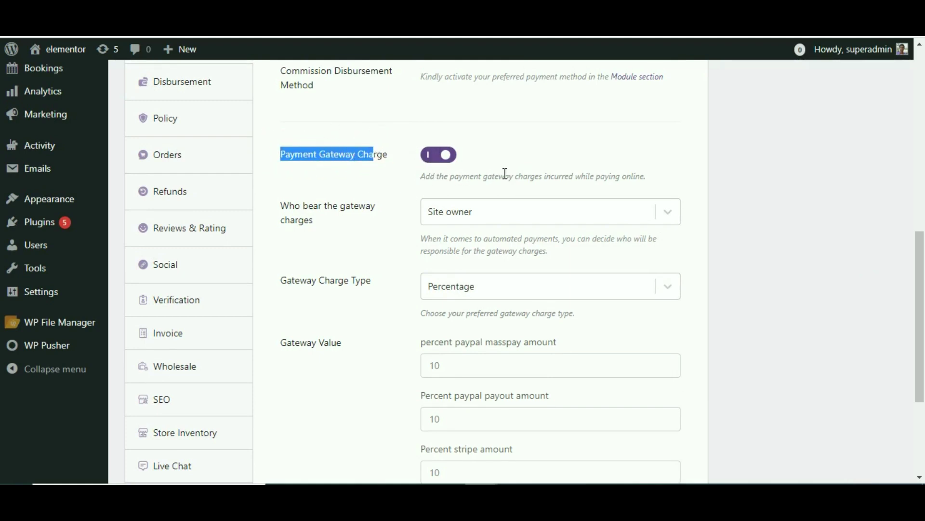
pyautogui.moveTo(646, 177); pyautogui.dragTo(431, 179)
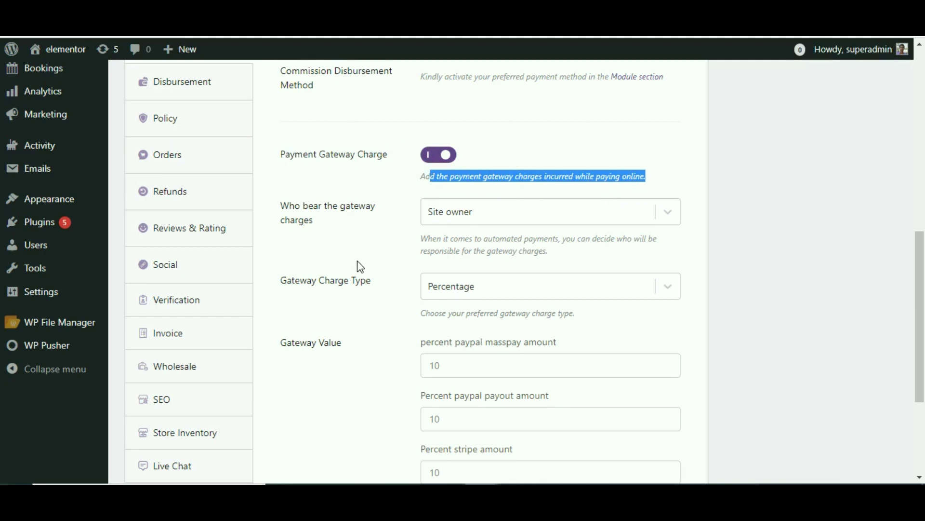
pyautogui.click(427, 157)
pyautogui.click(428, 157)
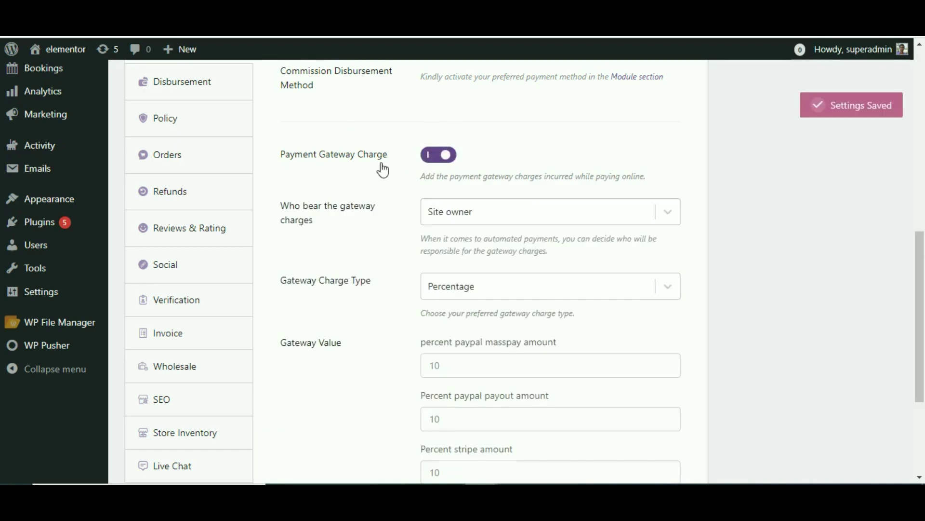
pyautogui.click(501, 218)
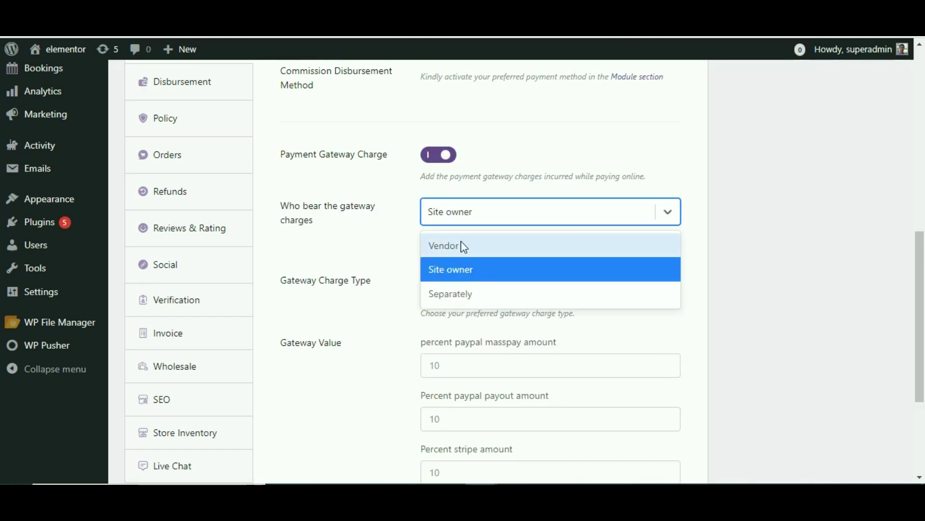
pyautogui.click(461, 270)
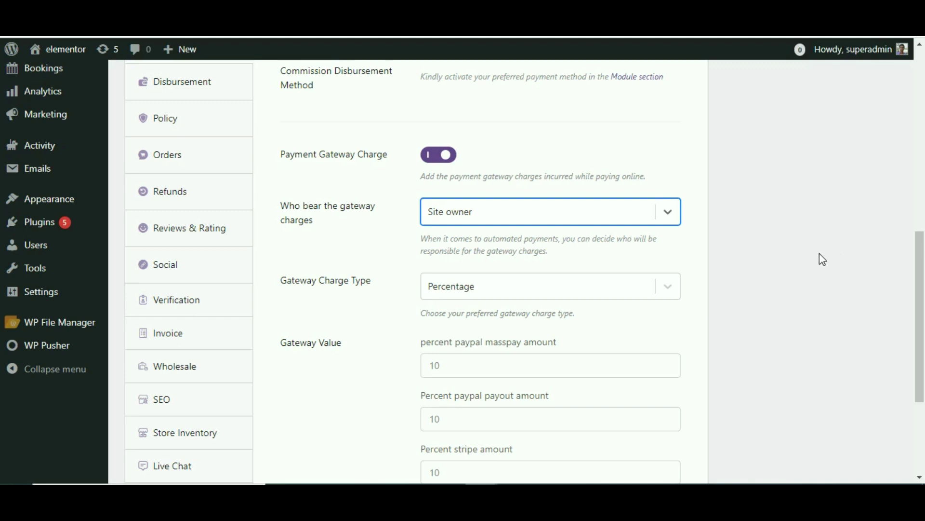
pyautogui.scroll(-3, 812, 263)
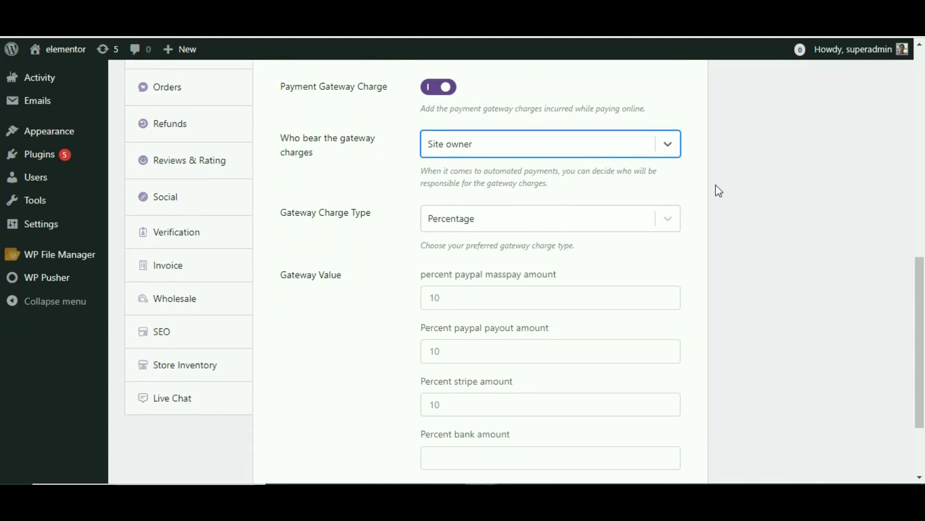
# Step: Choose Vendor in the 'Who bear the gateway charges' dropdown
pyautogui.click(675, 149)
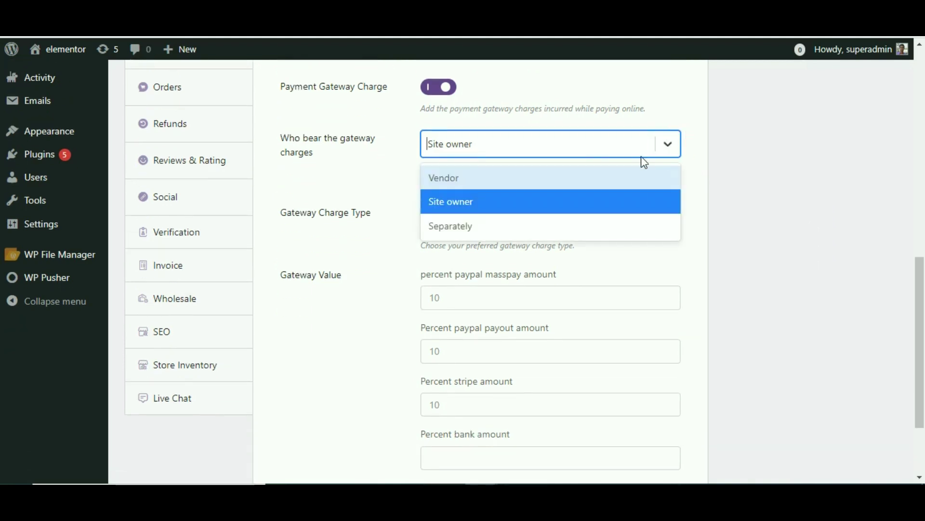
pyautogui.click(446, 177)
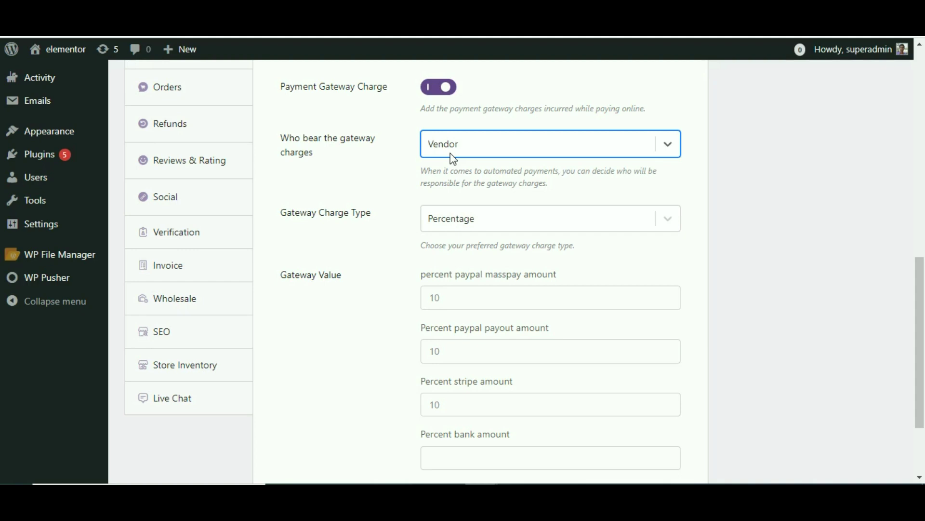
# Step: Set 'Who bear the gateway charges' to Separately, after briefly switching it back to Vendor
pyautogui.click(453, 149)
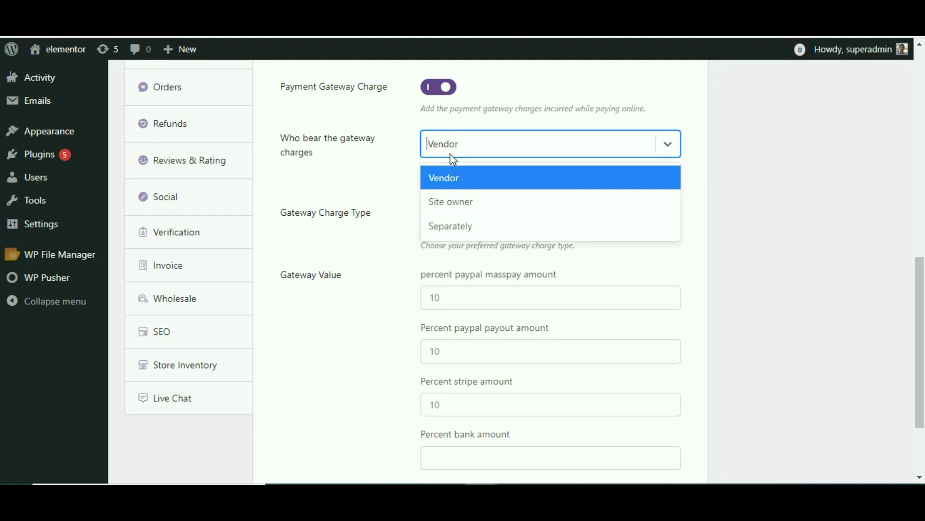
pyautogui.click(467, 234)
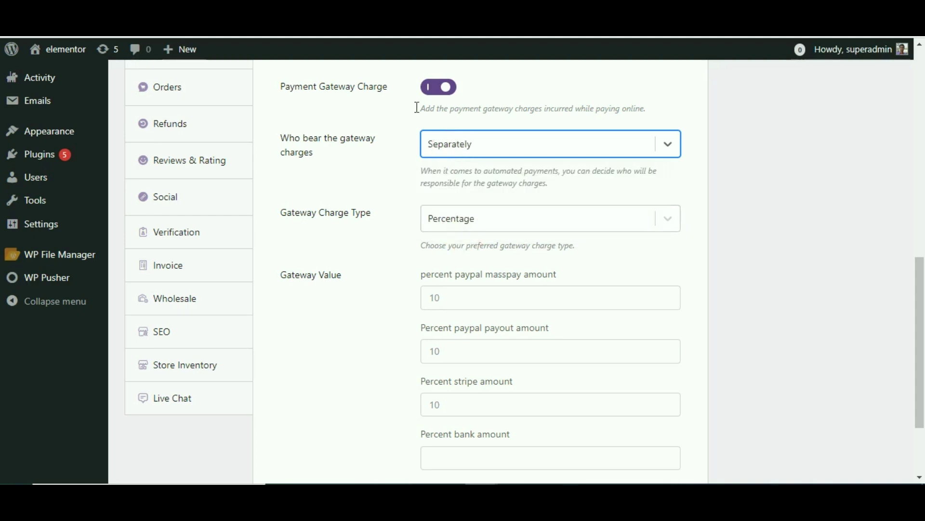
pyautogui.click(434, 145)
pyautogui.click(453, 159)
pyautogui.click(451, 154)
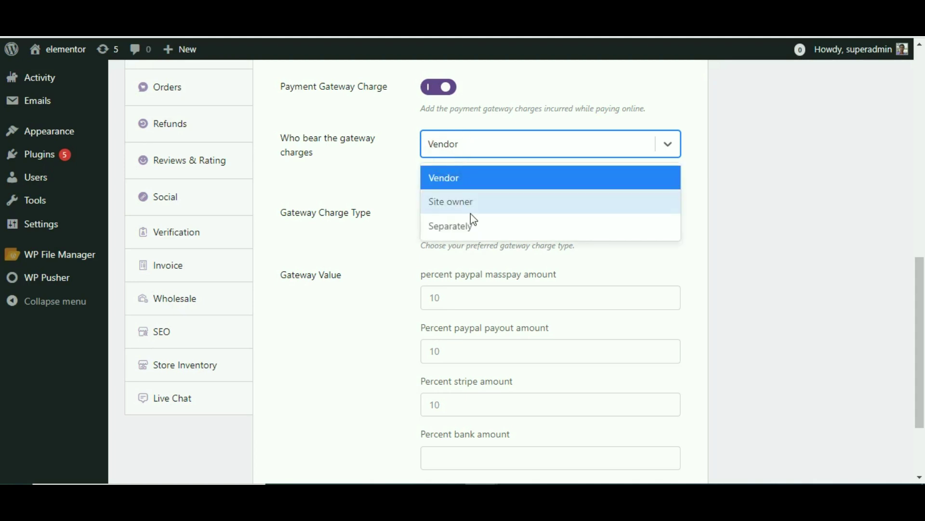
pyautogui.click(467, 234)
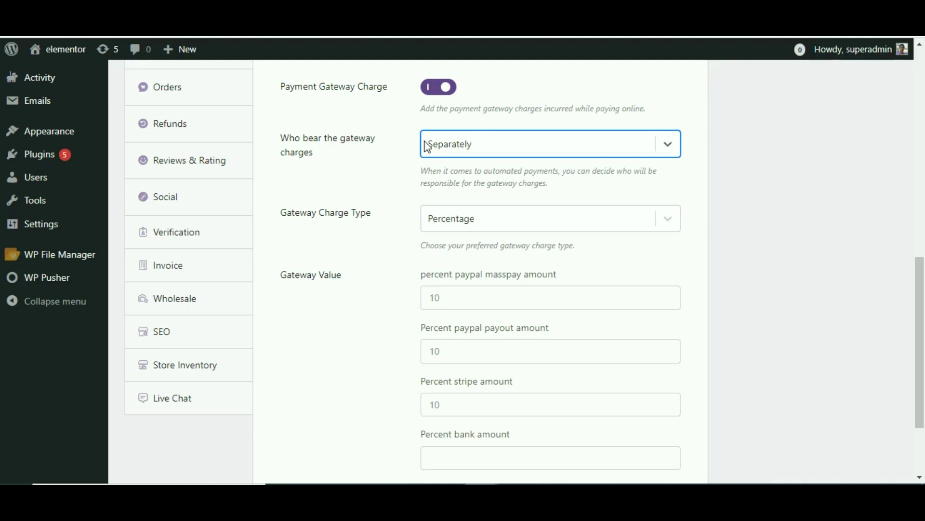
pyautogui.scroll(-2, 384, 266)
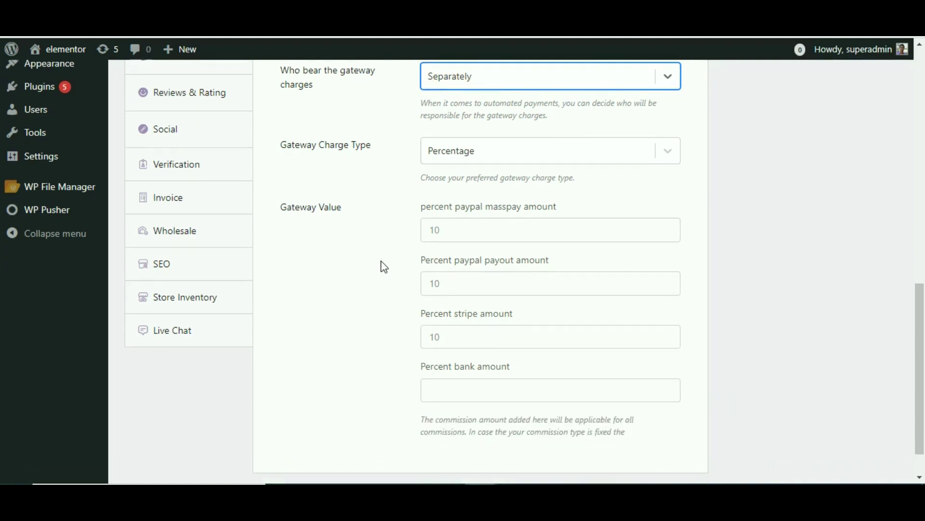
pyautogui.click(286, 153)
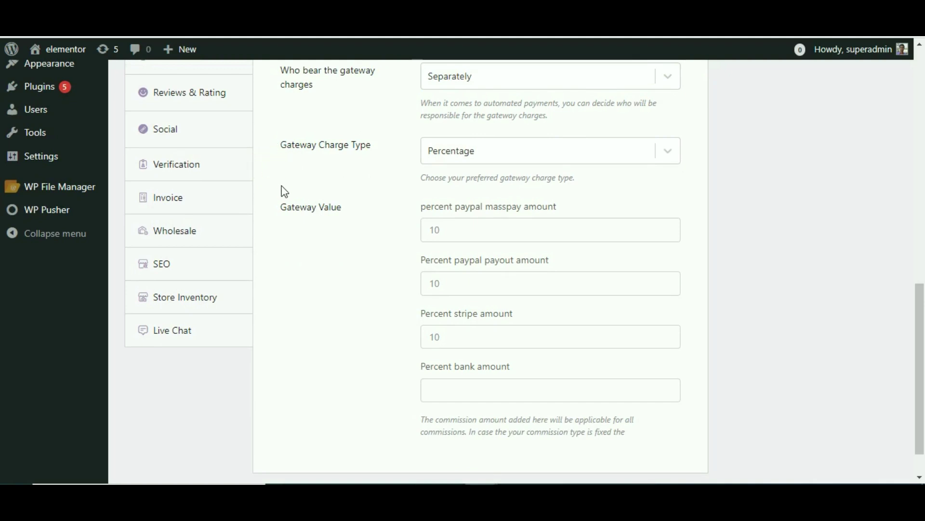
pyautogui.scroll(1, 285, 192)
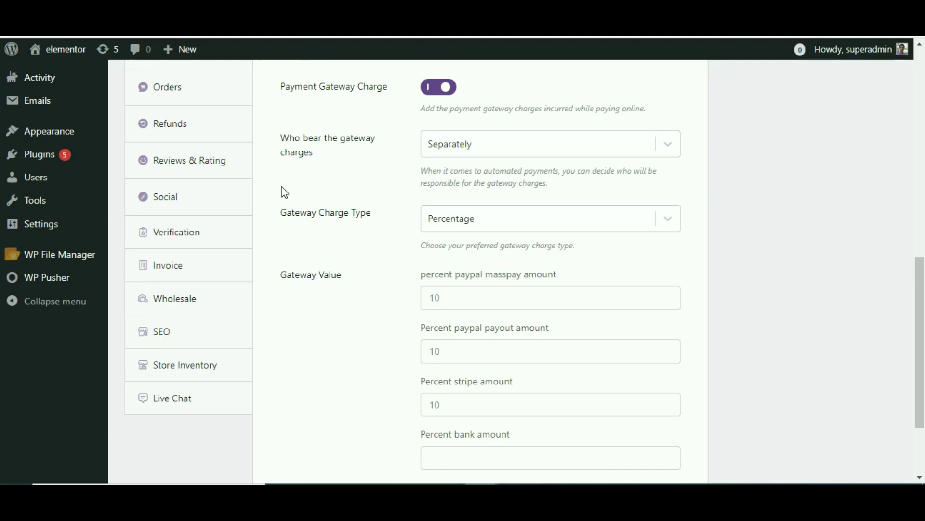
# Step: Try the Percentage and Percentage + Fixed types, then set Gateway Charge Type to Fixed Amount
pyautogui.moveTo(295, 213); pyautogui.dragTo(367, 215)
pyautogui.click(668, 223)
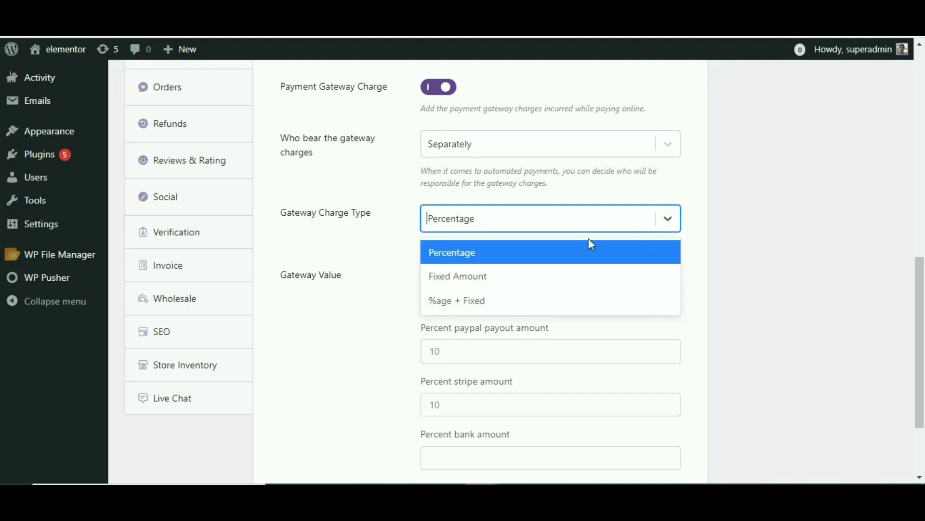
pyautogui.click(485, 262)
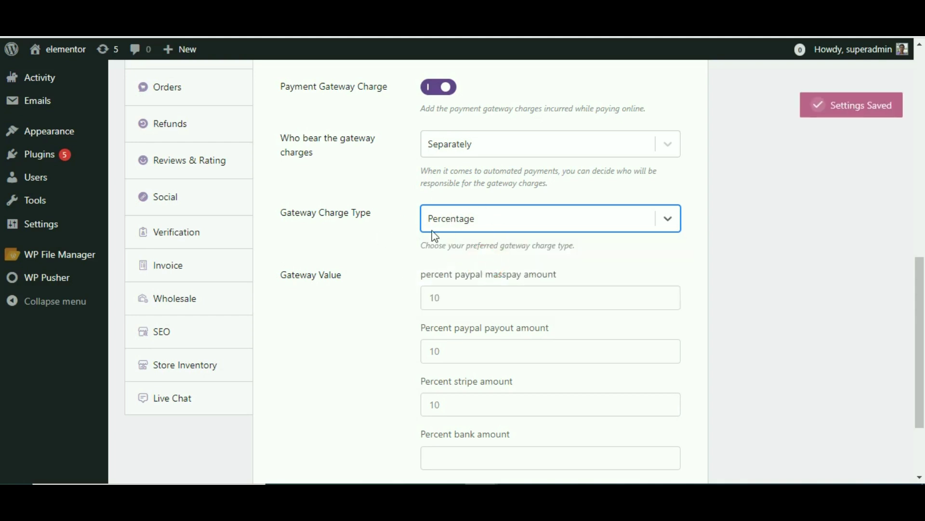
pyautogui.click(667, 218)
pyautogui.click(494, 300)
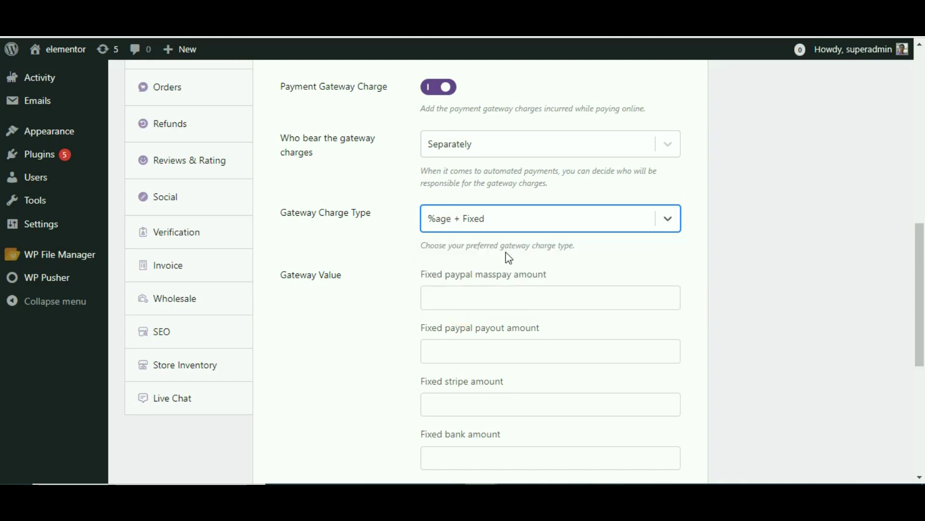
pyautogui.scroll(-4, 506, 253)
pyautogui.scroll(4, 506, 256)
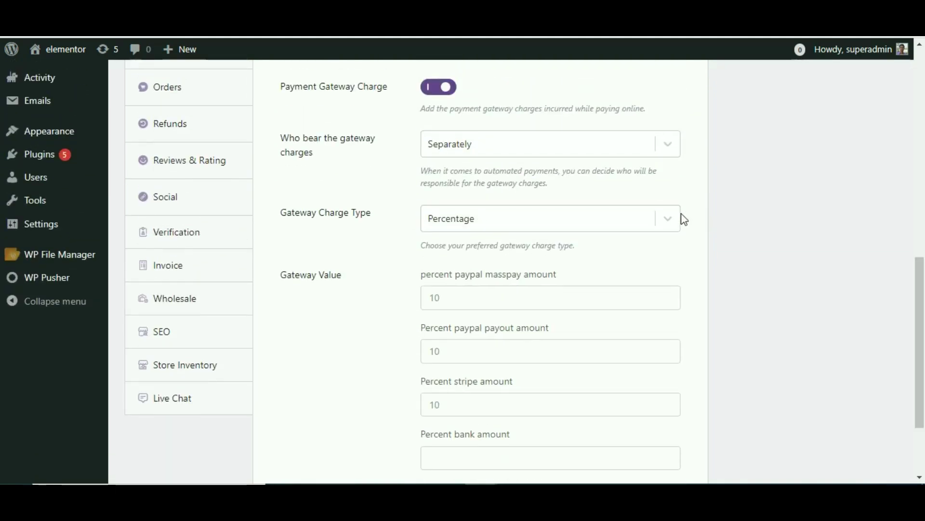
pyautogui.click(673, 219)
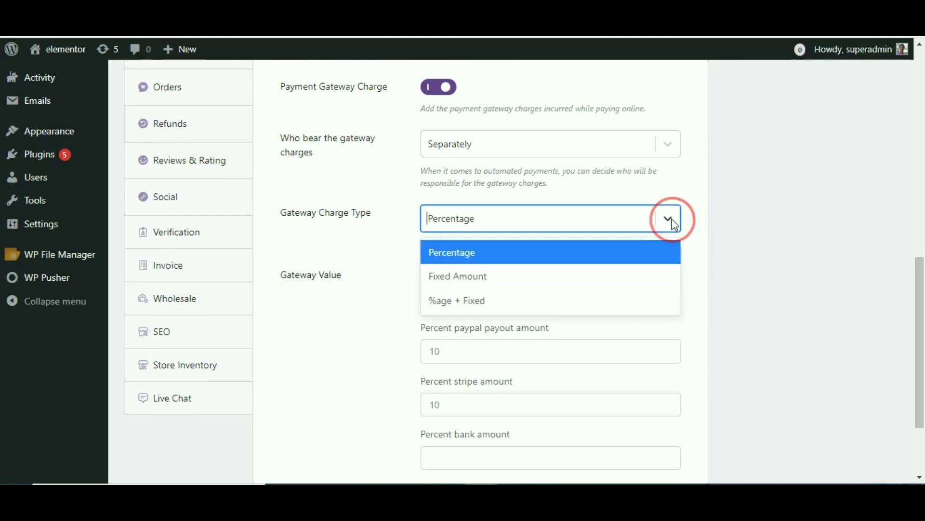
pyautogui.click(451, 280)
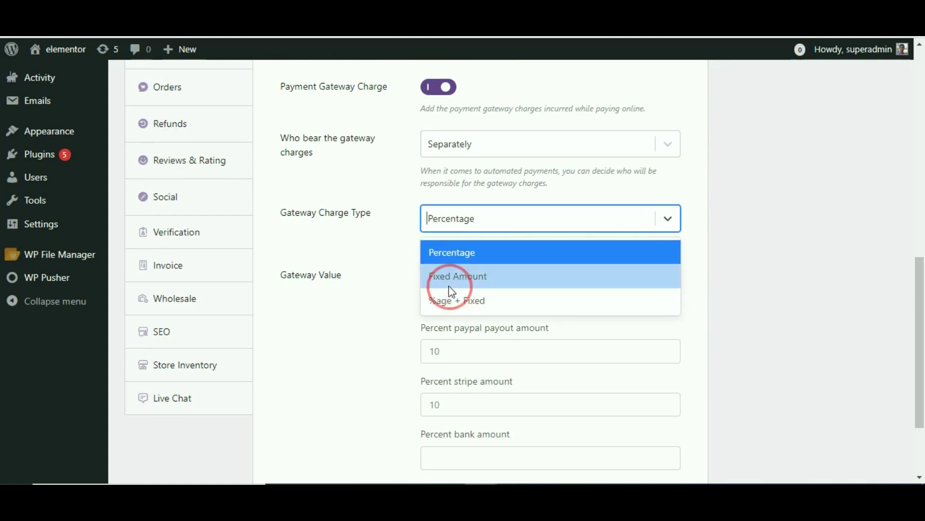
pyautogui.moveTo(293, 283); pyautogui.dragTo(342, 284)
pyautogui.click(342, 348)
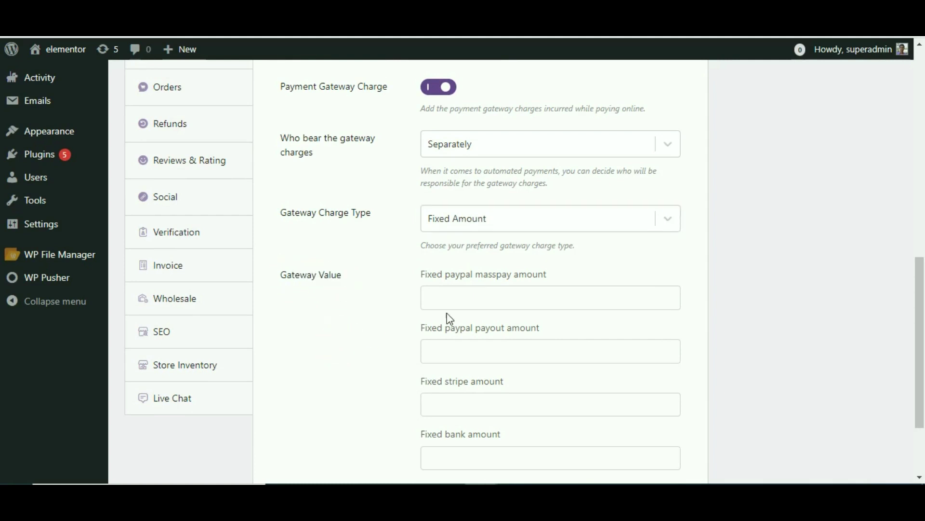
# Step: Enter 20 as the fixed PayPal masspay, PayPal payout, Stripe and bank amounts
pyautogui.click(441, 297)
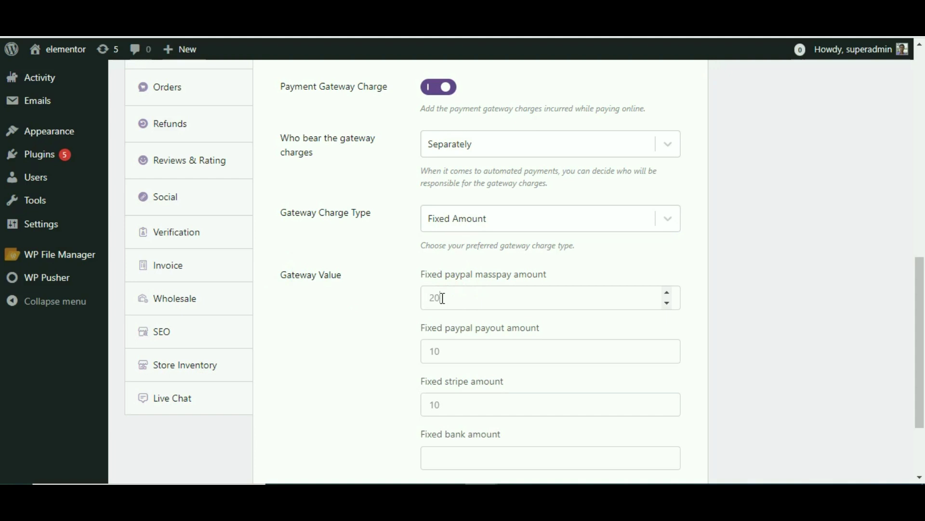
pyautogui.scroll(-2, 439, 314)
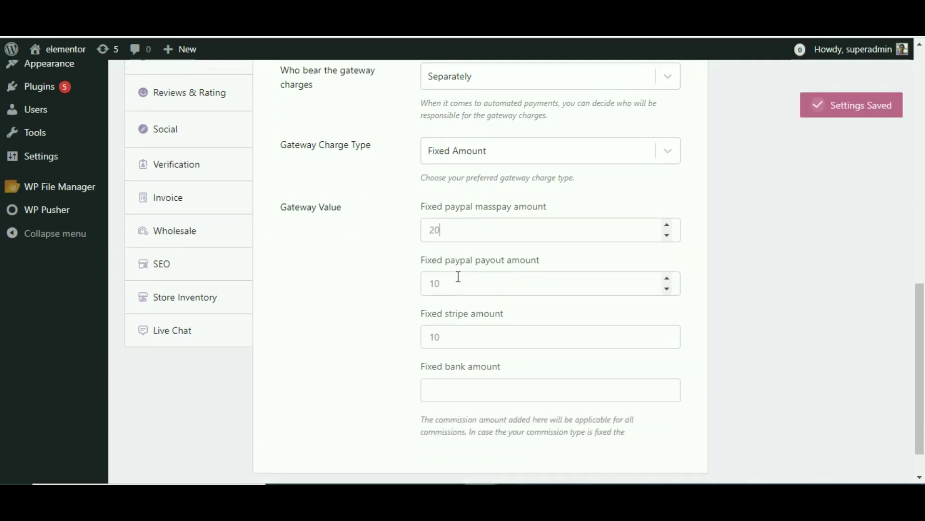
pyautogui.doubleClick(431, 283)
pyautogui.write('20')
pyautogui.doubleClick(424, 337)
pyautogui.write('20')
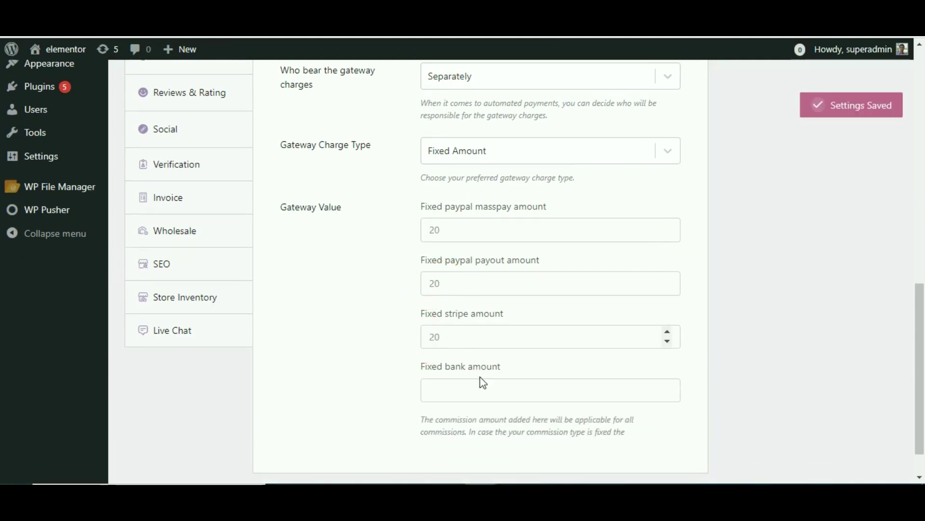
pyautogui.click(475, 390)
pyautogui.write('2')
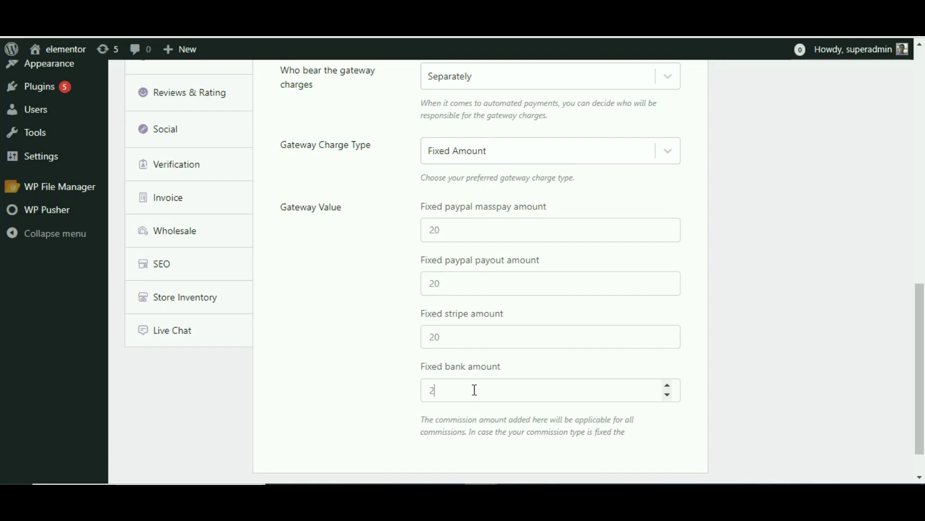
pyautogui.write('0')
pyautogui.click(275, 407)
pyautogui.scroll(2, 410, 368)
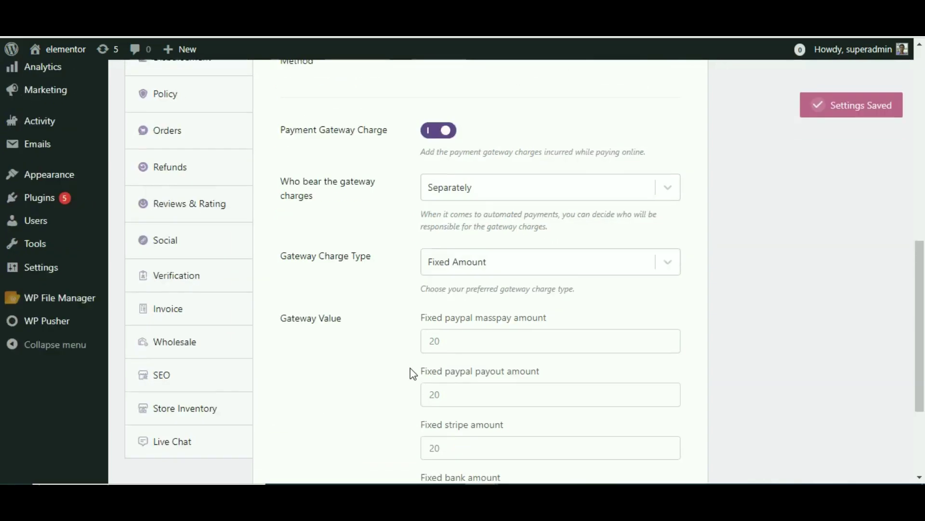
pyautogui.scroll(2, 410, 368)
pyautogui.scroll(-4, 425, 321)
pyautogui.scroll(4, 424, 355)
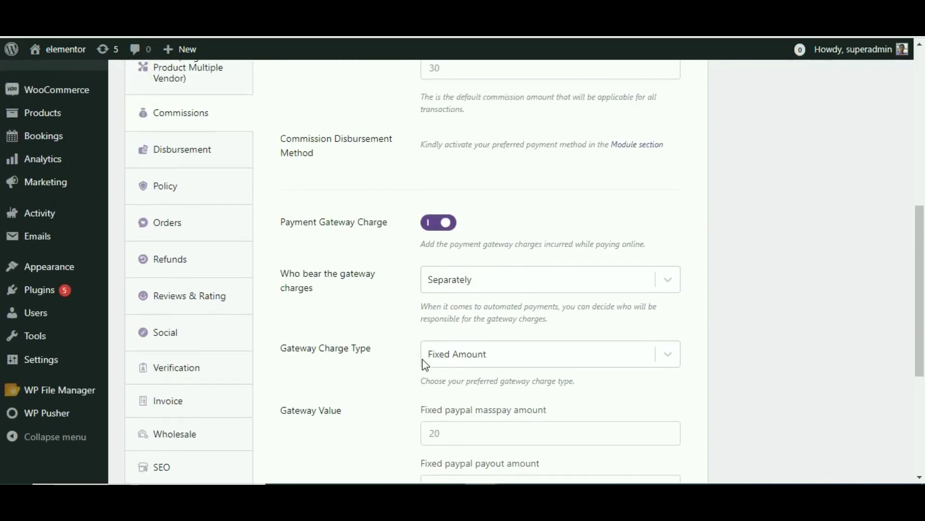